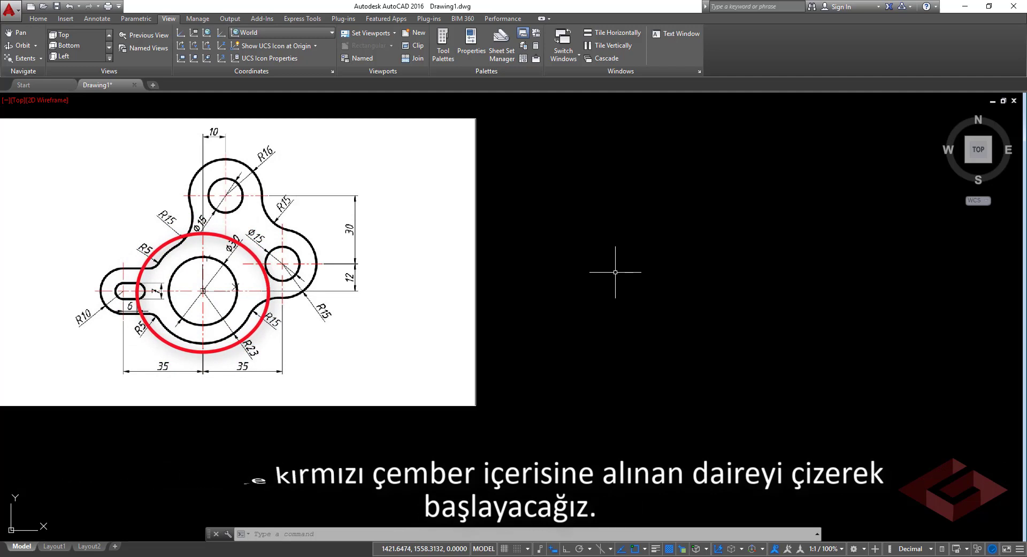
Step: Draw a circle of radius 23 in the empty space beside the reference drawing
{"action": "type", "text": "c"}
{"action": "key", "text": "Return"}
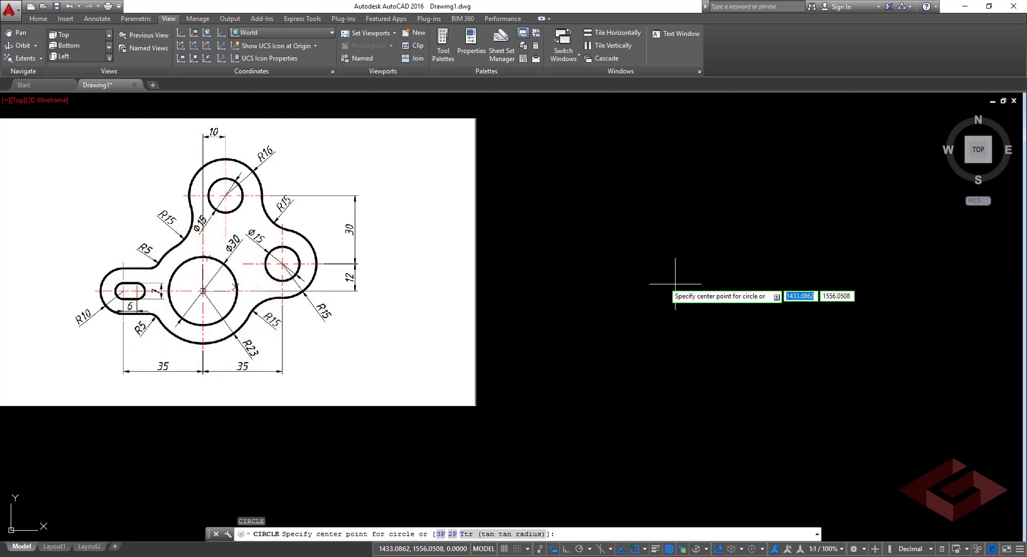
{"action": "left_click", "coordinate": [716, 299]}
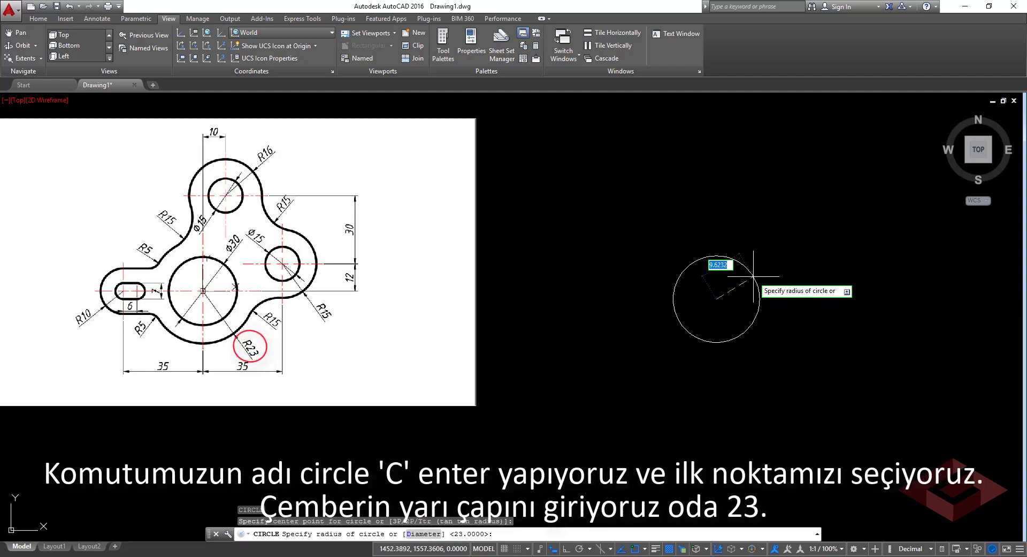
{"action": "type", "text": "23"}
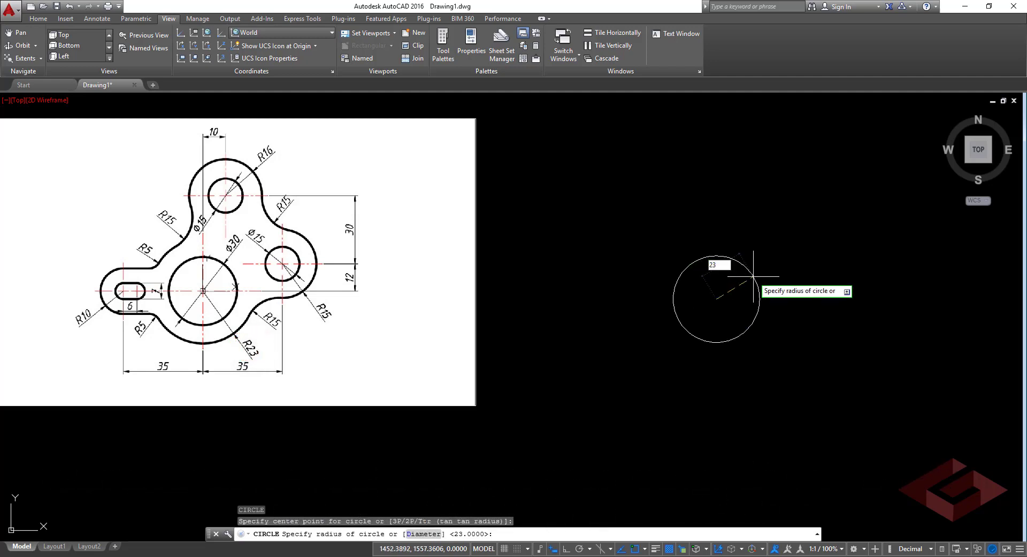
{"action": "key", "text": "Return"}
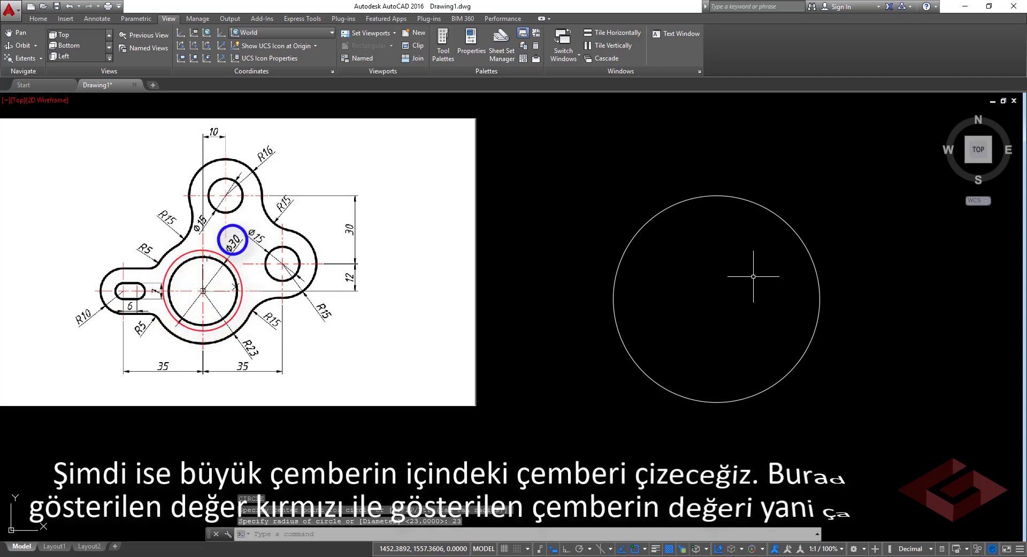
Step: Draw a concentric circle with a diameter of 30 inside the radius 23 circle
{"action": "key", "text": "Return"}
{"action": "left_click", "coordinate": [717, 297]}
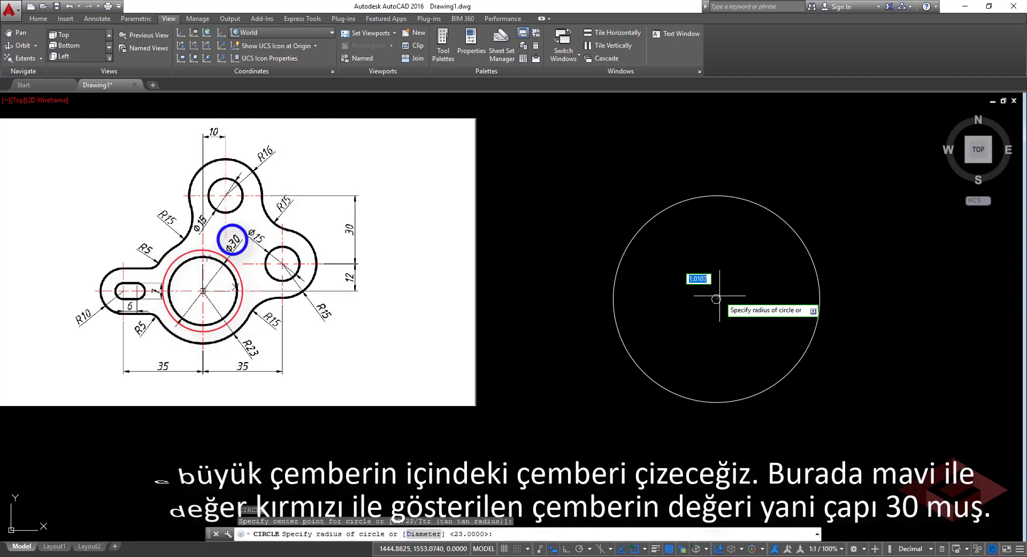
{"action": "type", "text": "d"}
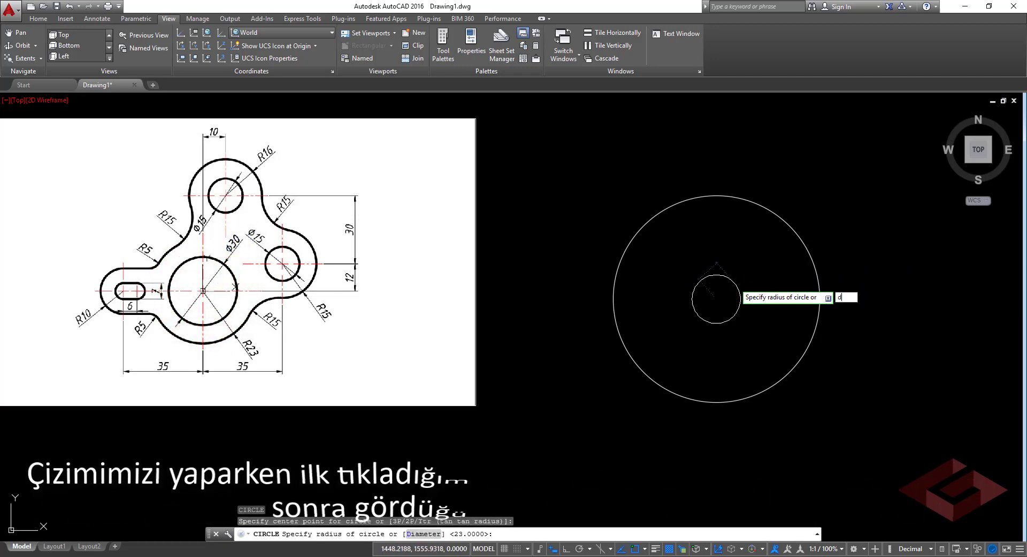
{"action": "key", "text": "Return"}
{"action": "type", "text": "30"}
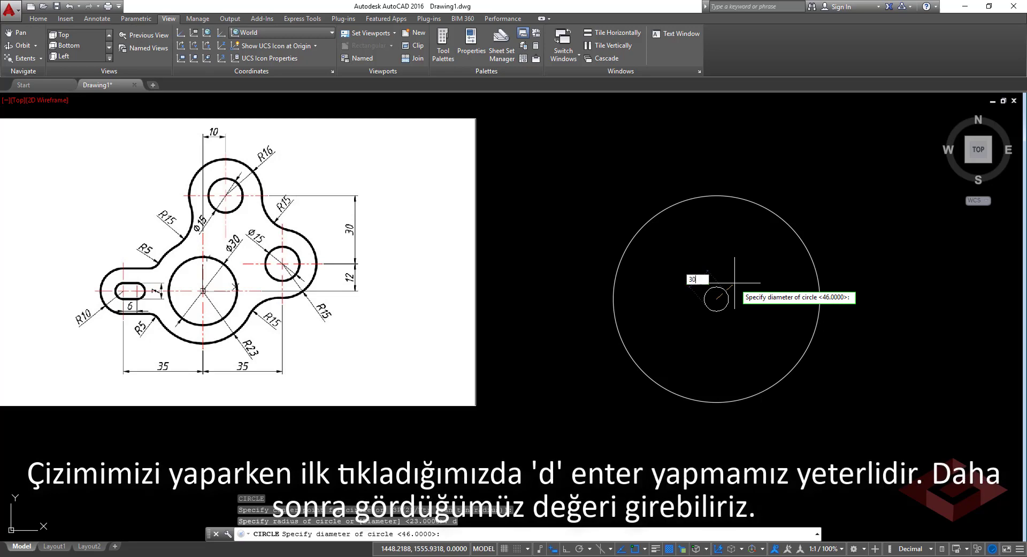
{"action": "key", "text": "Return"}
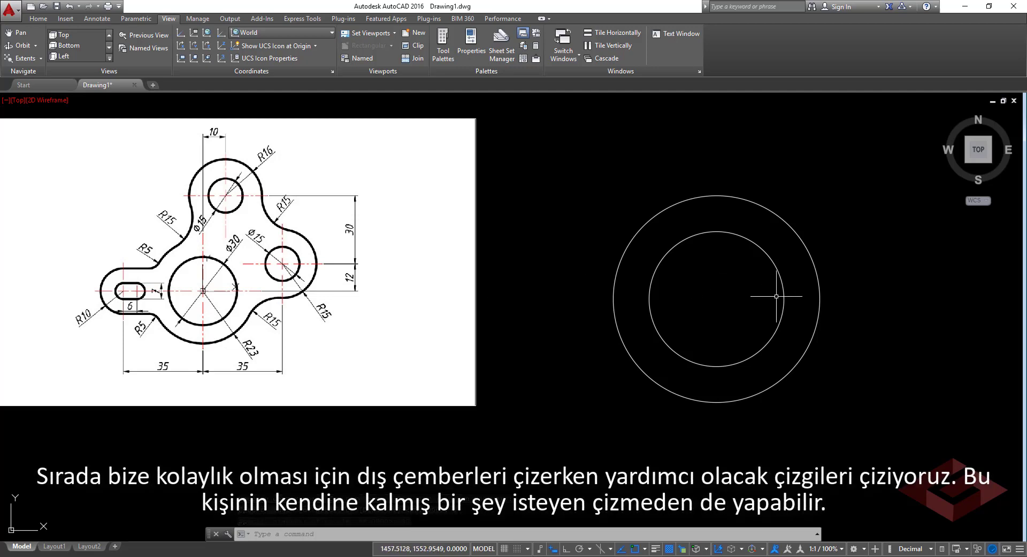
Step: Draw a horizontal helper line 35 units to the right from the common centre of the circles
{"action": "key", "text": "Return"}
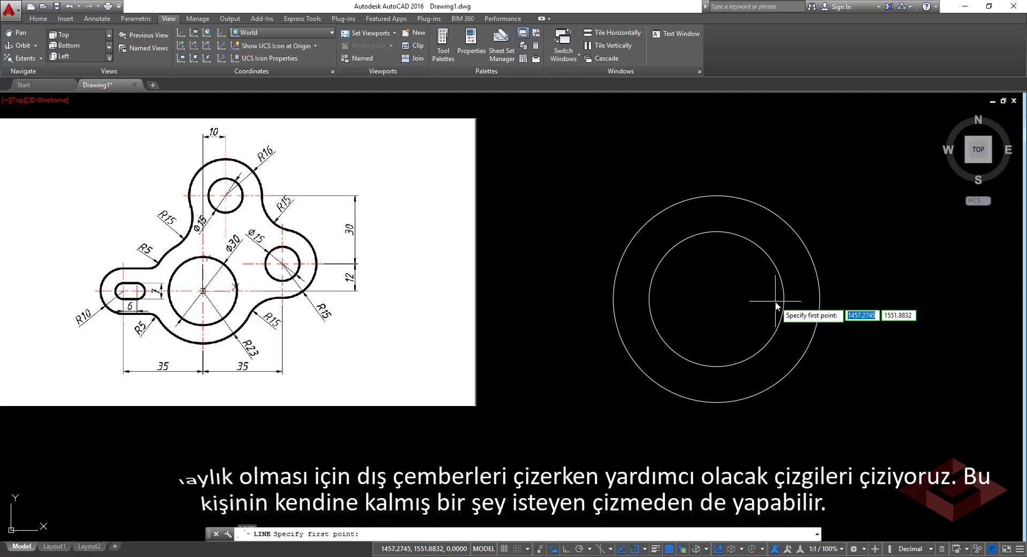
{"action": "left_click", "coordinate": [716, 300]}
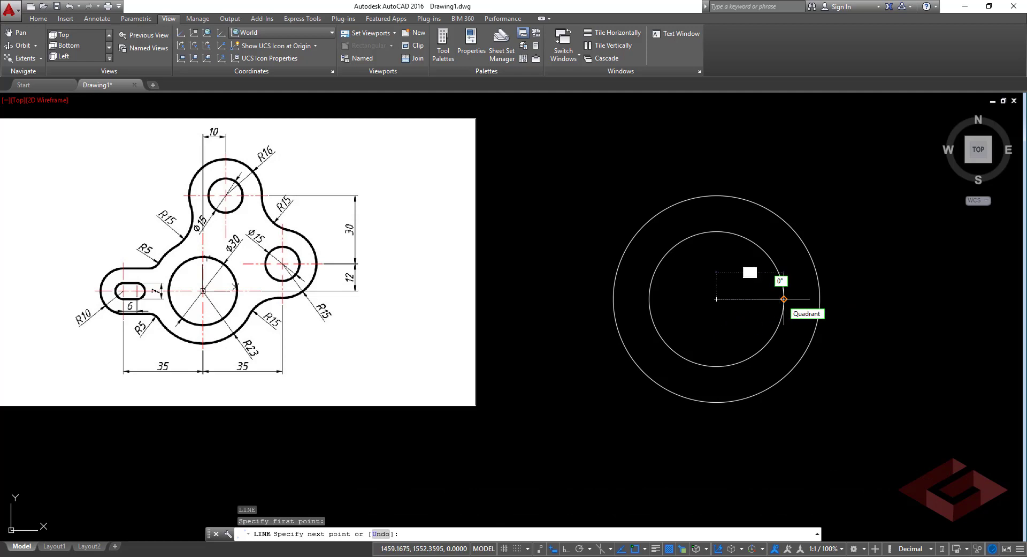
{"action": "left_click", "coordinate": [873, 299]}
{"action": "key", "text": "Return"}
Step: Draw a second horizontal helper line 35 units to the left from the circles' centre
{"action": "key", "text": "Return"}
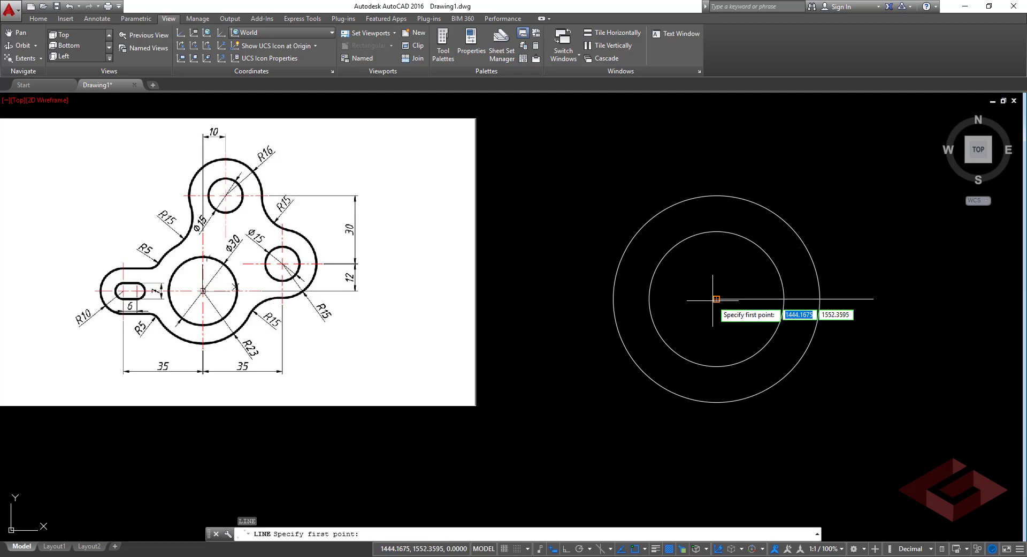
{"action": "left_click", "coordinate": [716, 299]}
{"action": "type", "text": "35"}
{"action": "key", "text": "Return"}
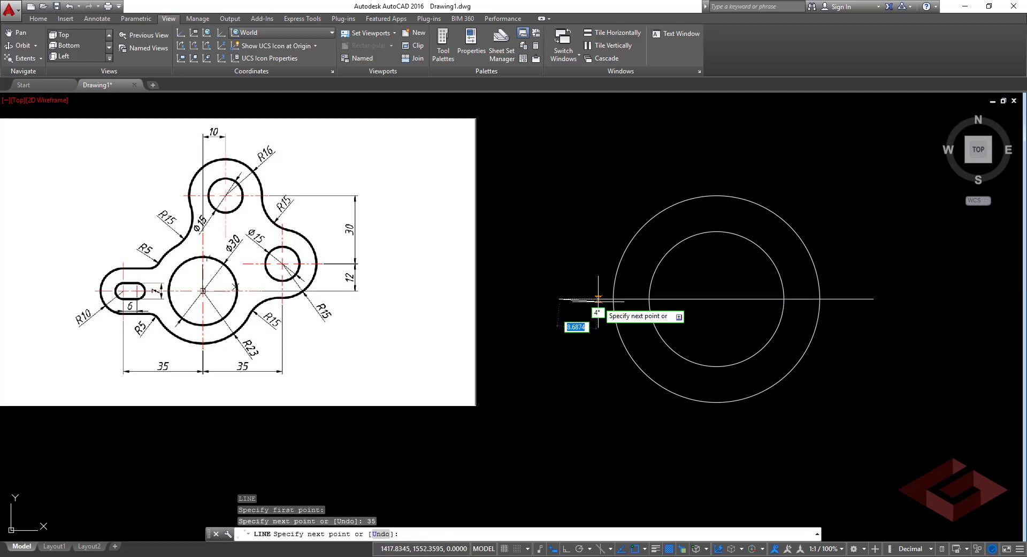
{"action": "key", "text": "Return"}
Step: Draw helper lines from the circles' centre 42 units straight up and, with Ortho on, 10 units to the right
{"action": "key", "text": "Return"}
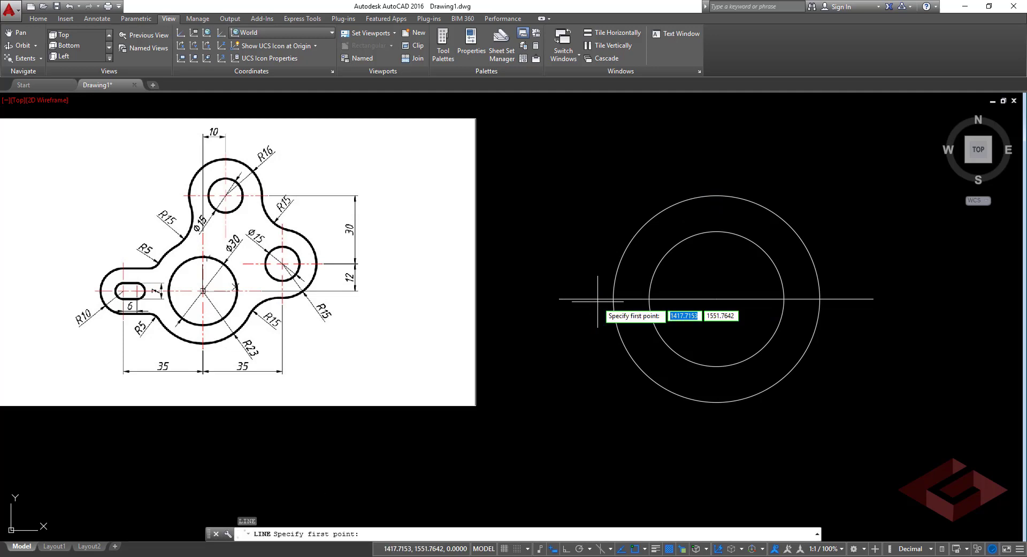
{"action": "left_click", "coordinate": [717, 298]}
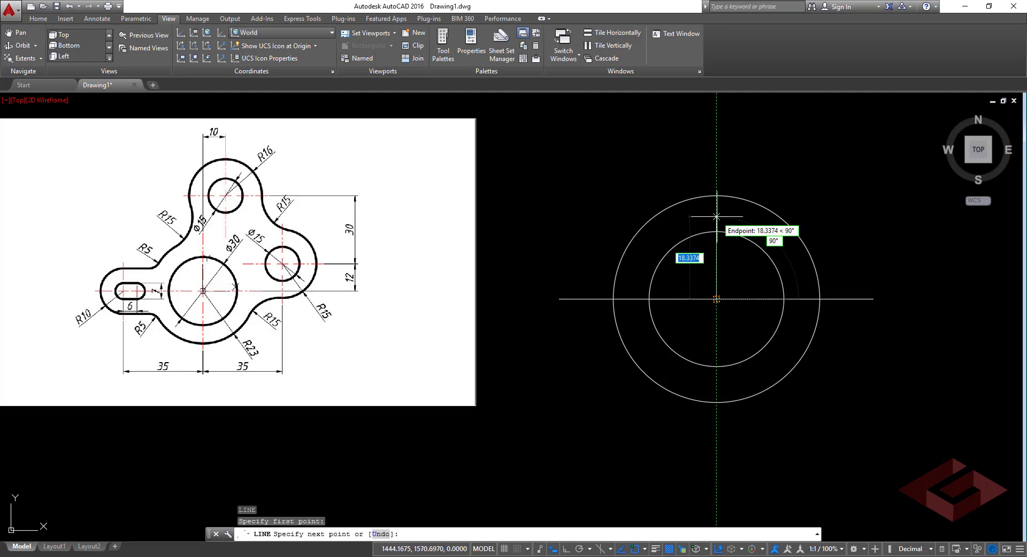
{"action": "type", "text": "42"}
{"action": "key", "text": "Return"}
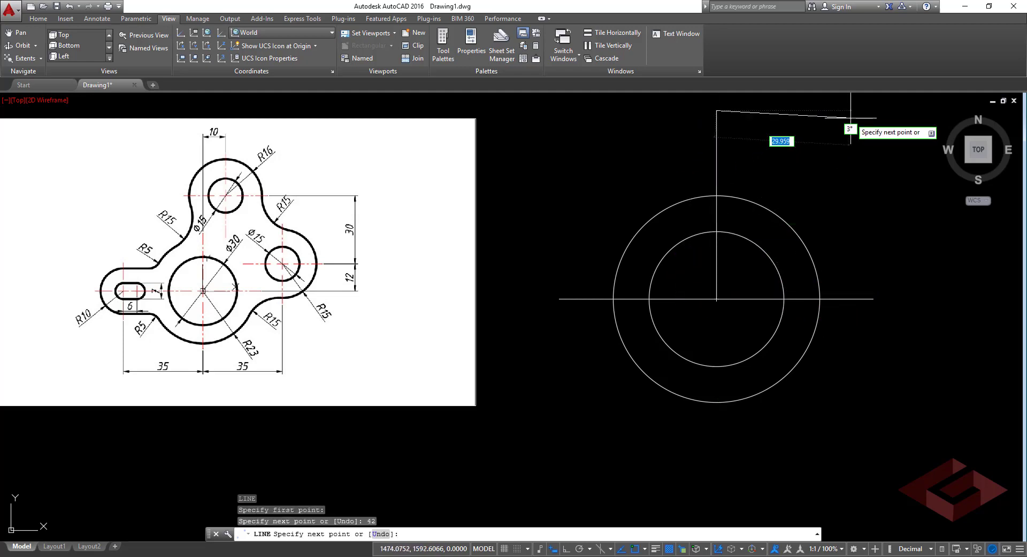
{"action": "key", "text": "F8"}
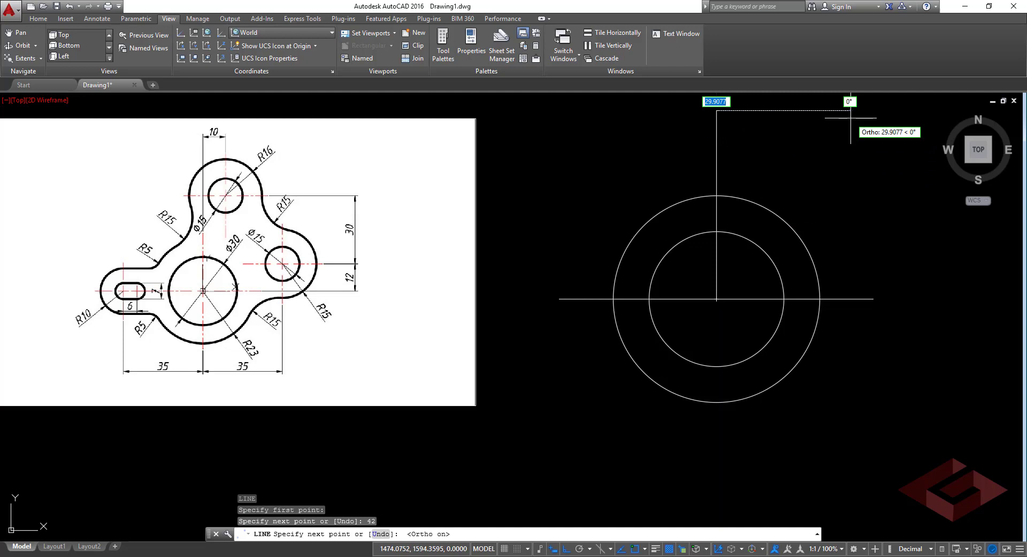
{"action": "type", "text": "10"}
{"action": "key", "text": "Return"}
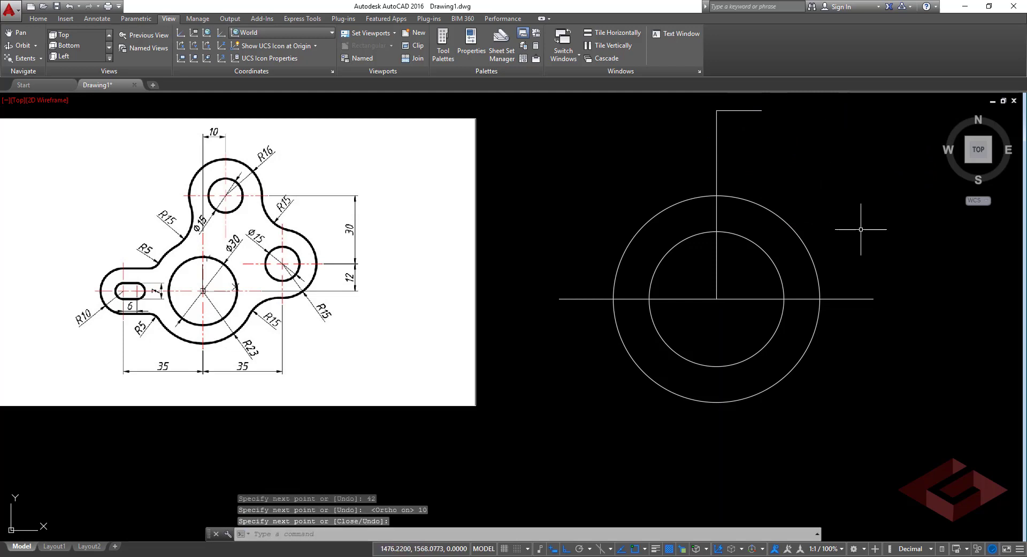
{"action": "key", "text": "Return"}
Step: Draw a vertical helper line 12 units up from the right end of the horizontal helper line
{"action": "key", "text": "Return"}
{"action": "left_click", "coordinate": [874, 299]}
{"action": "type", "text": "1"}
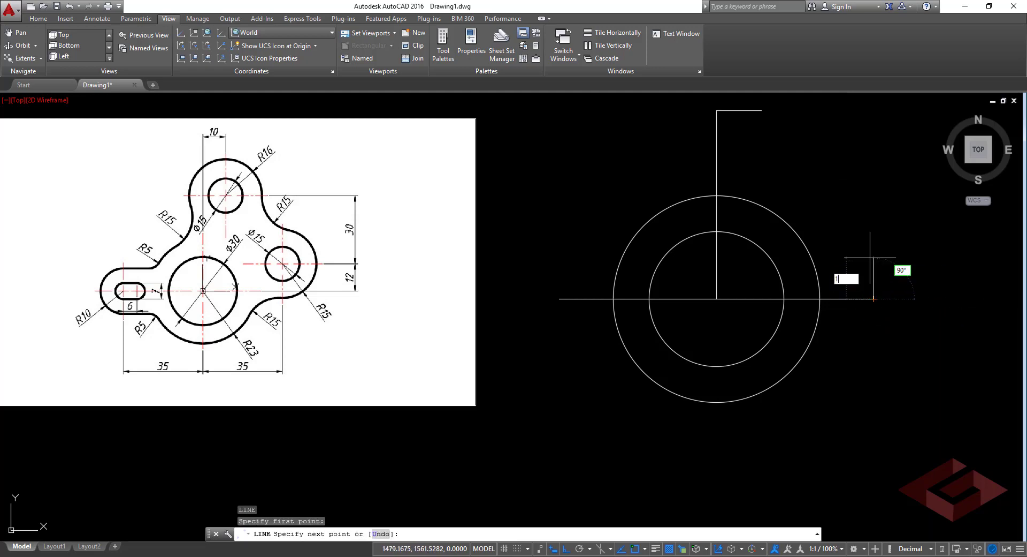
{"action": "type", "text": "2.8313"}
{"action": "key", "text": "Return"}
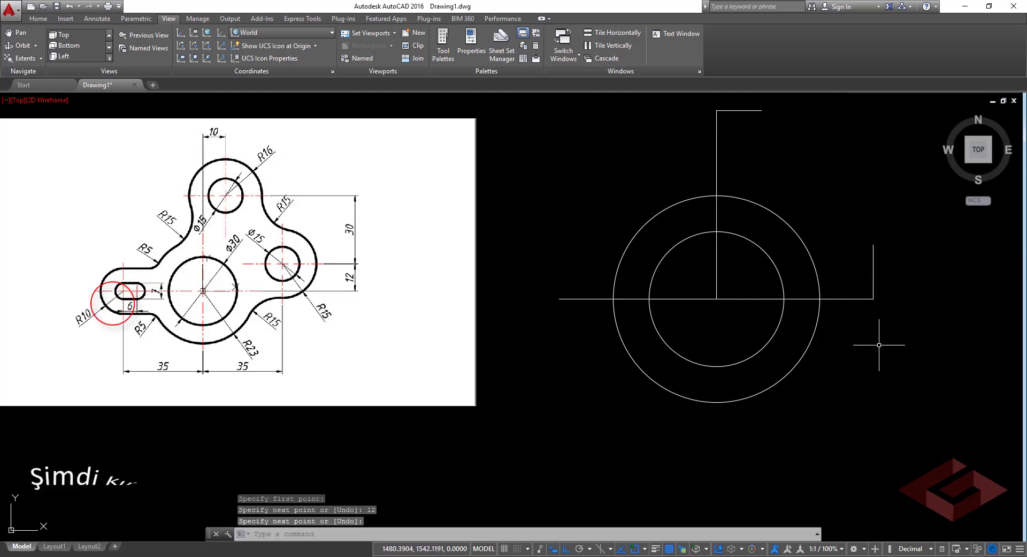
{"action": "key", "text": "Return"}
Step: Draw a circle of radius 10 centred on the left end of the horizontal helper line
{"action": "type", "text": "c"}
{"action": "key", "text": "Return"}
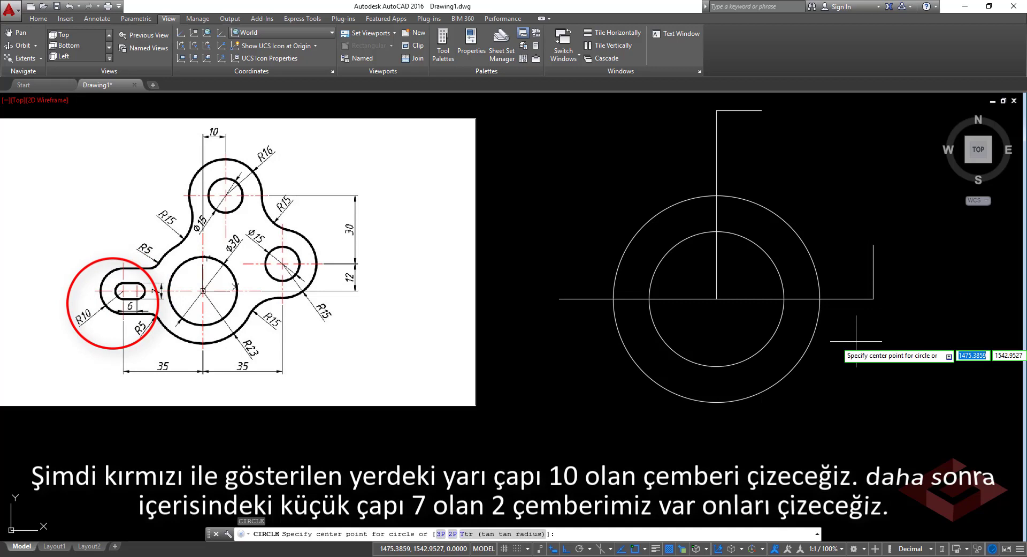
{"action": "left_click", "coordinate": [559, 298]}
{"action": "type", "text": "1"}
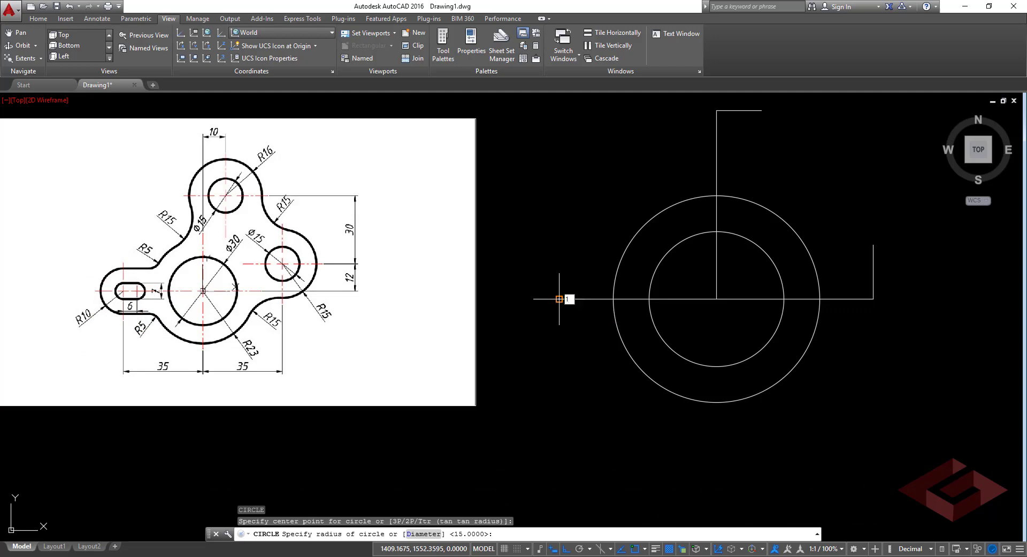
{"action": "type", "text": "0"}
{"action": "key", "text": "Return"}
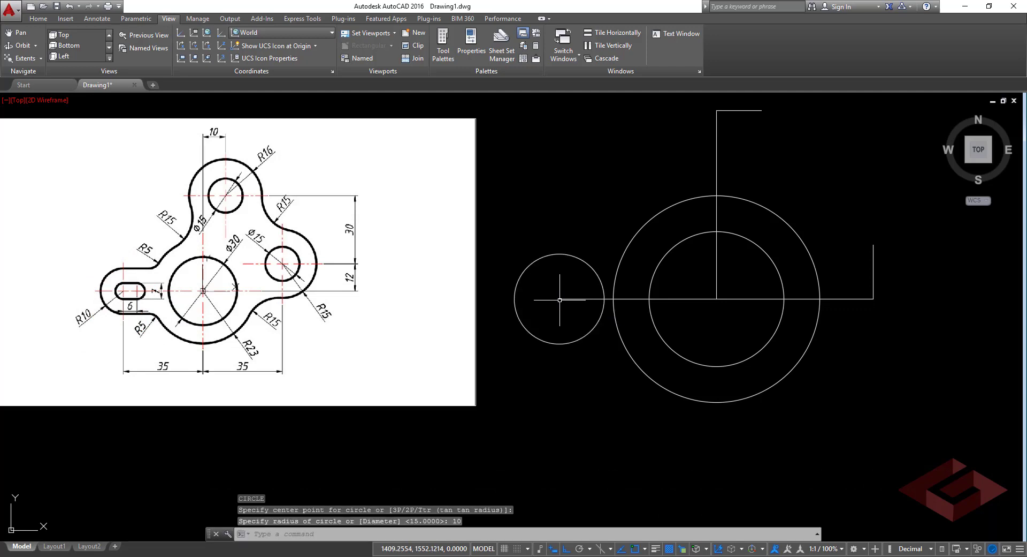
Step: Draw a circle with a diameter of 7 at the centre of the radius 10 circle
{"action": "key", "text": "Return"}
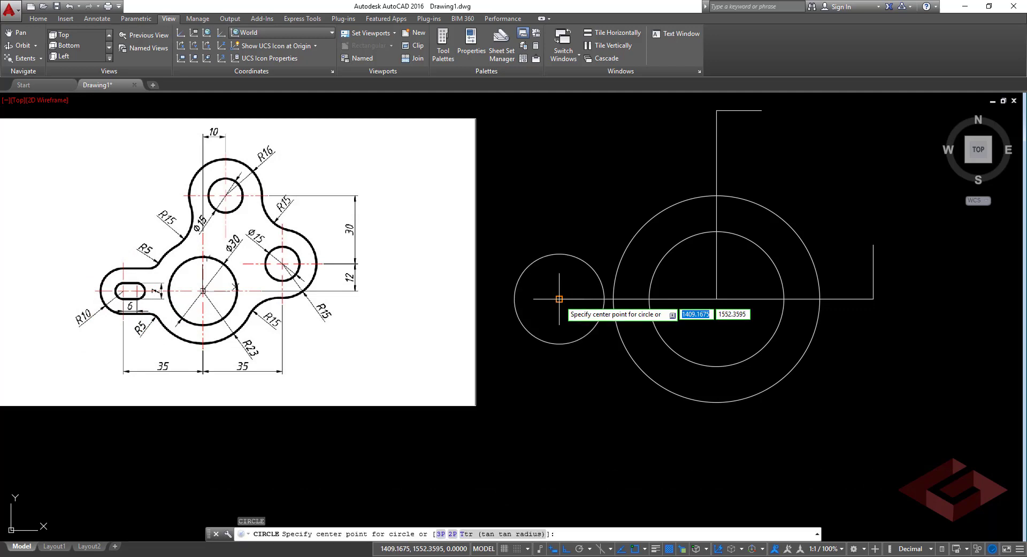
{"action": "left_click", "coordinate": [559, 299]}
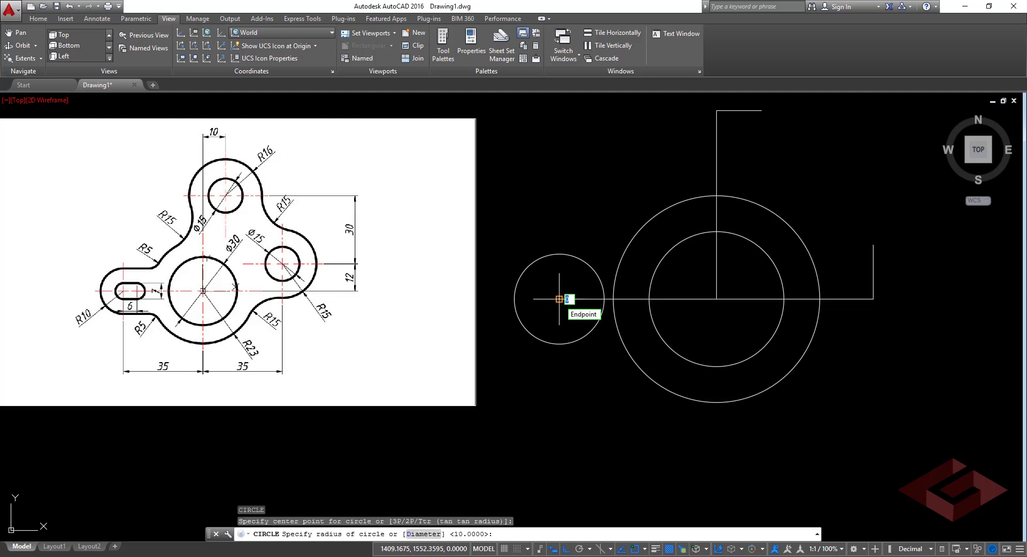
{"action": "type", "text": "d"}
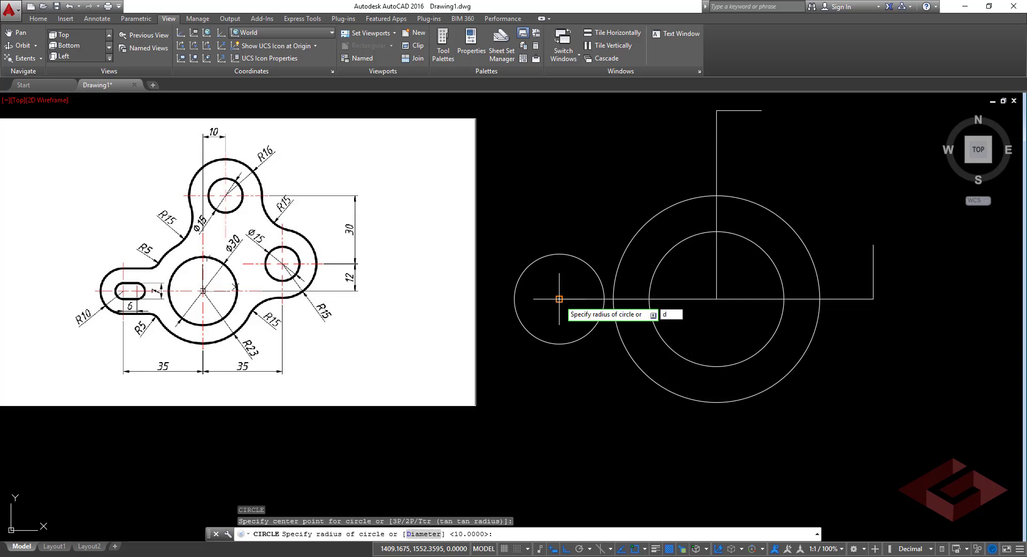
{"action": "key", "text": "Return"}
{"action": "type", "text": "7"}
{"action": "key", "text": "Return"}
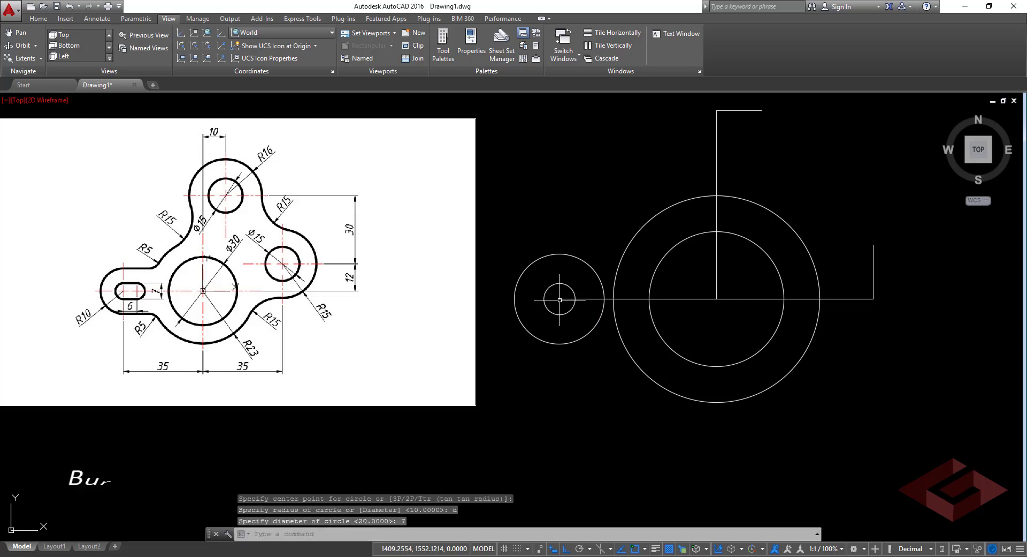
Step: Copy the diameter 7 circle 6 units to the right, using its centre as the base point
{"action": "left_click", "coordinate": [577, 282]}
{"action": "left_click", "coordinate": [573, 294]}
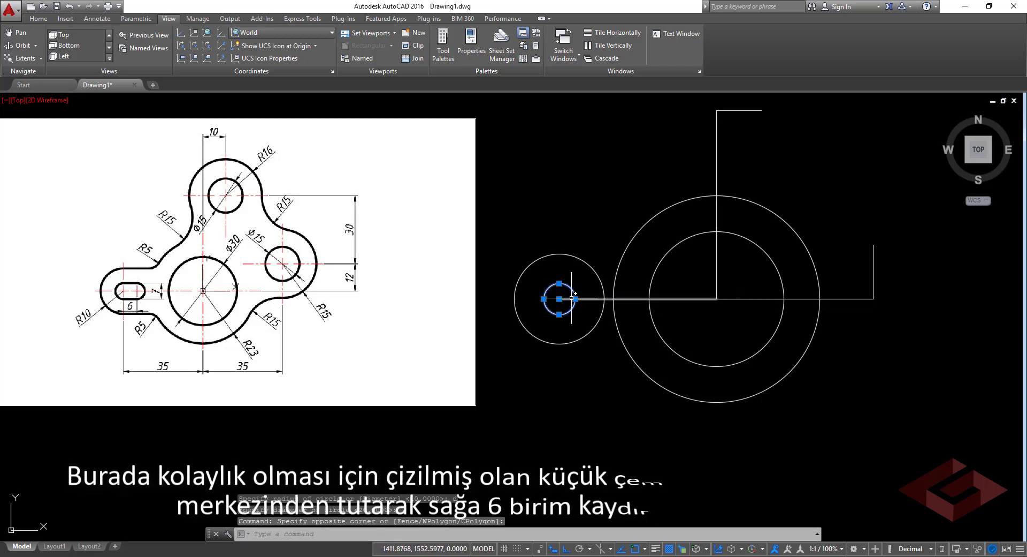
{"action": "type", "text": "co"}
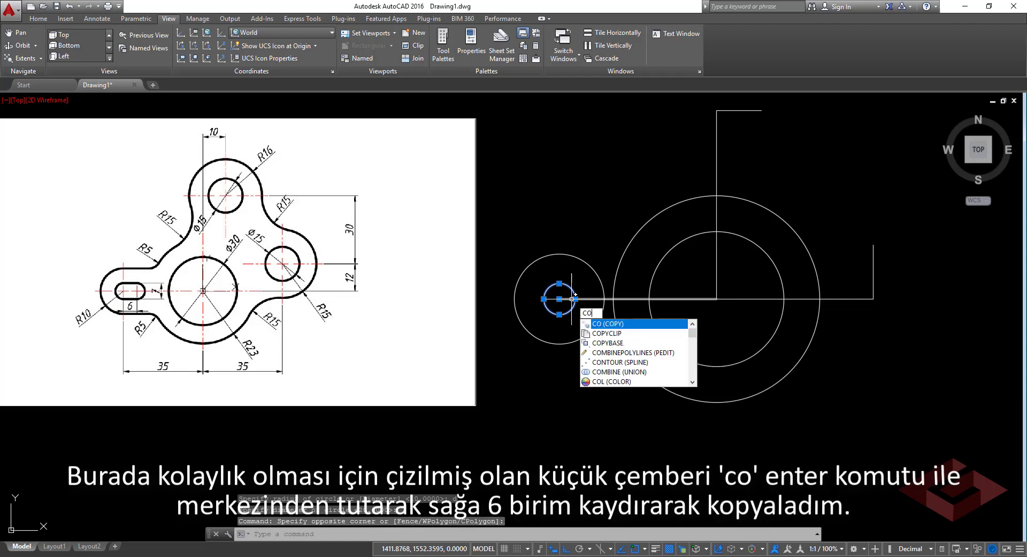
{"action": "key", "text": "Return"}
{"action": "left_click", "coordinate": [560, 299]}
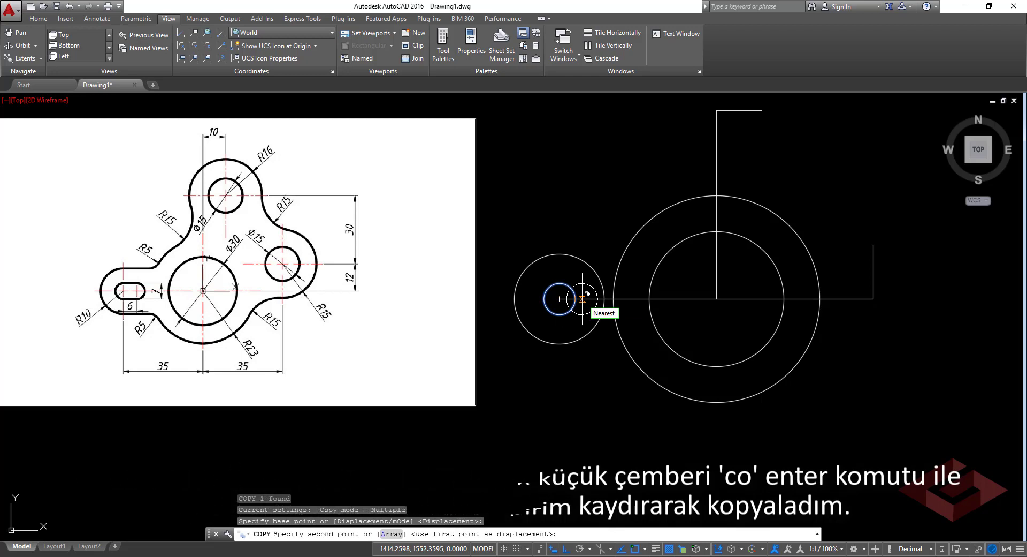
{"action": "type", "text": "6"}
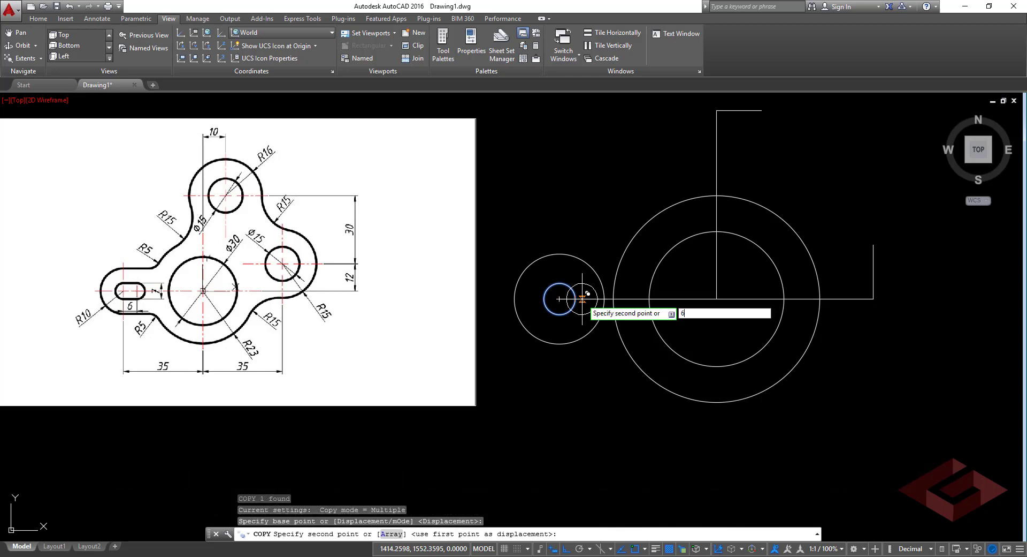
{"action": "key", "text": "Return"}
{"action": "key", "text": "Return"}
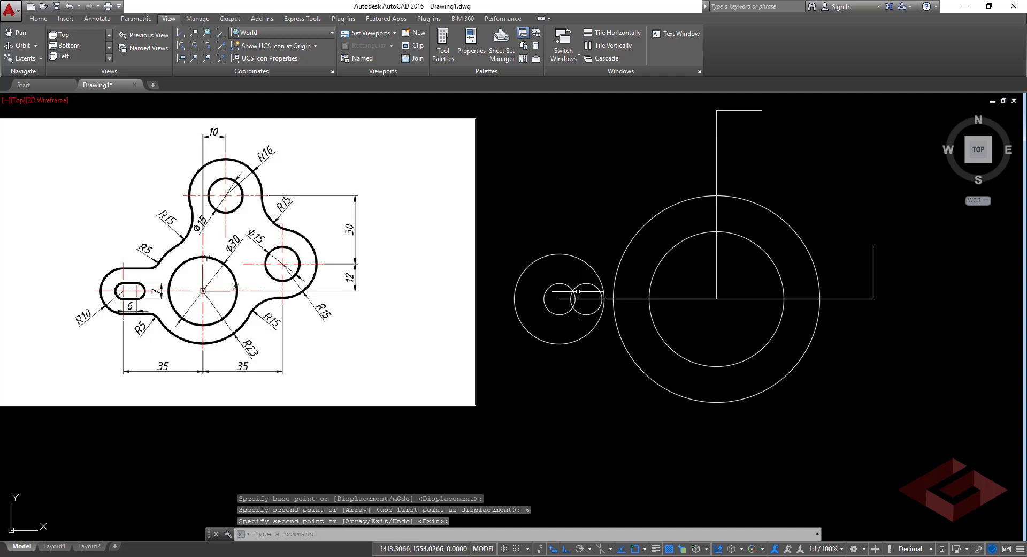
Step: Connect the two small circles with horizontal lines between their upper and lower quadrants to form the slot's sides
{"action": "type", "text": "l"}
{"action": "key", "text": "Return"}
{"action": "left_click", "coordinate": [587, 298]}
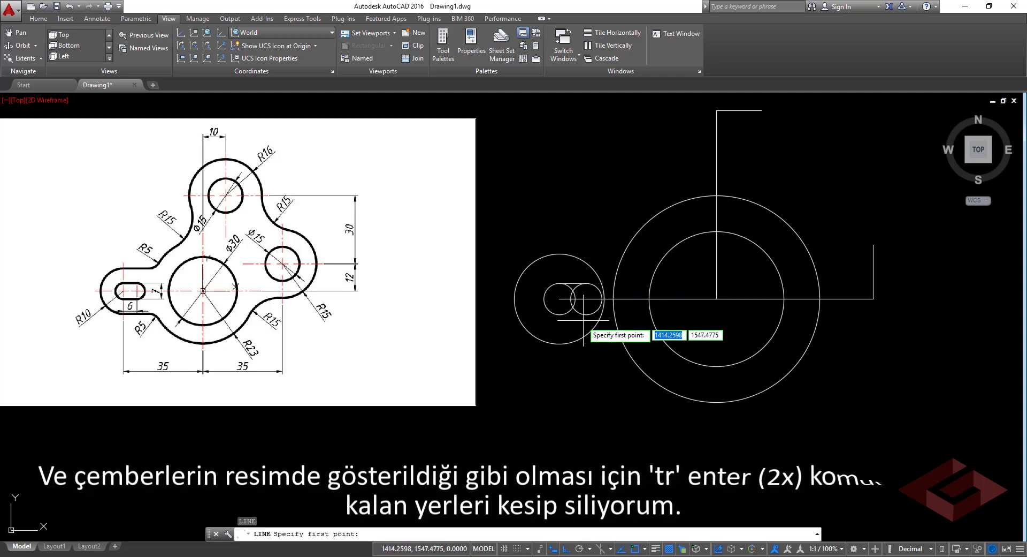
{"action": "type", "text": "6"}
{"action": "key", "text": "Return"}
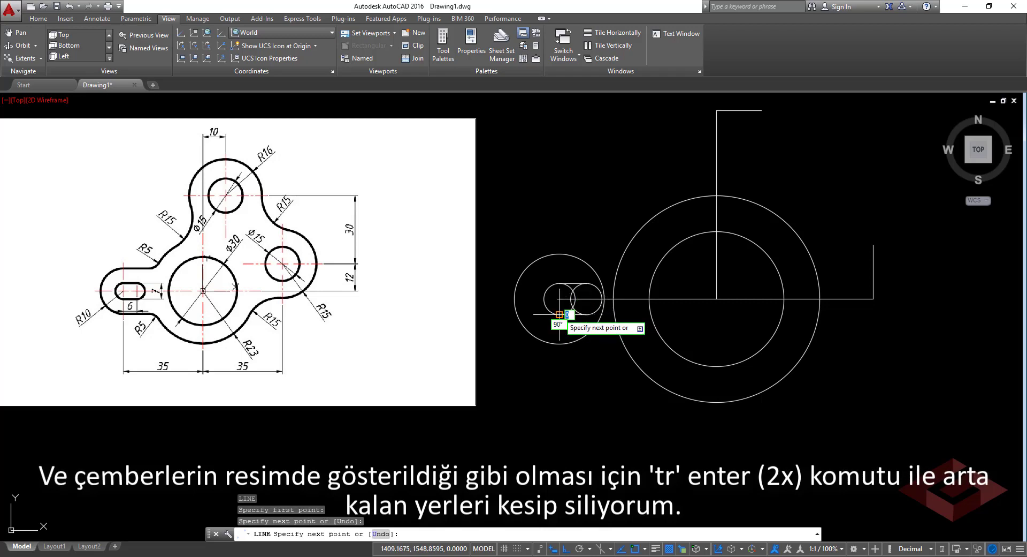
{"action": "key", "text": "Return"}
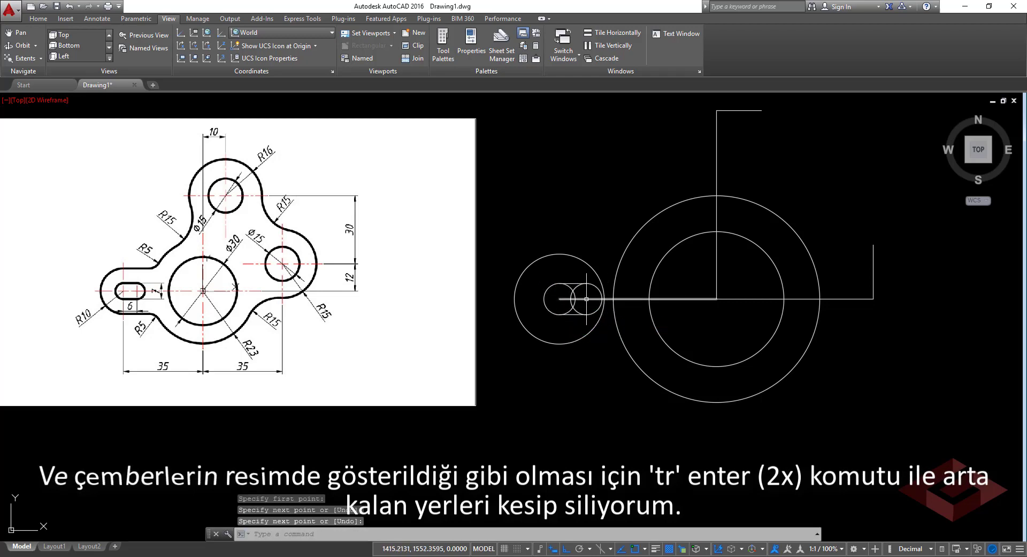
Step: Trim away the overlapping arcs of the two small circles and the helper line inside the slot
{"action": "type", "text": "Tr"}
{"action": "key", "text": "Return"}
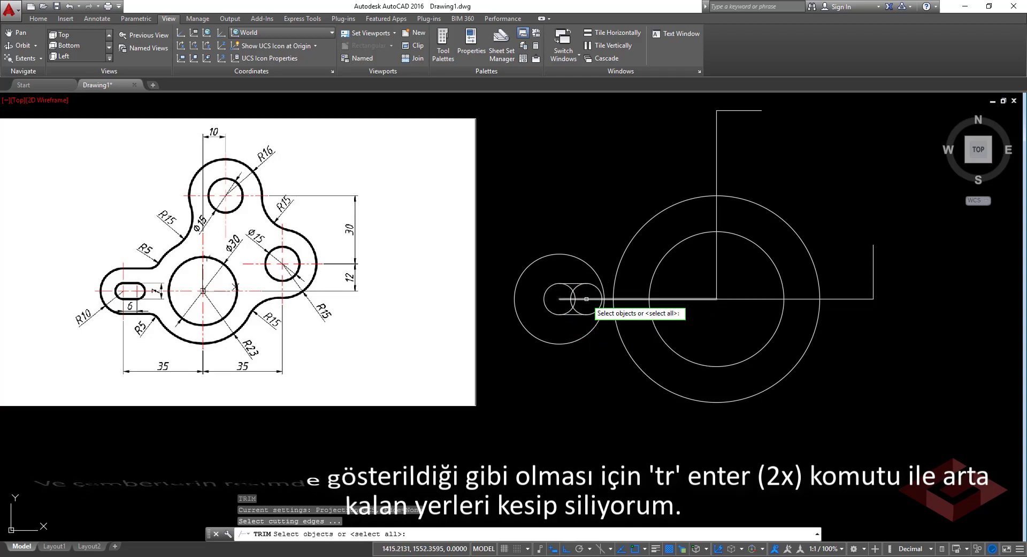
{"action": "key", "text": "Return"}
{"action": "left_click", "coordinate": [582, 290]}
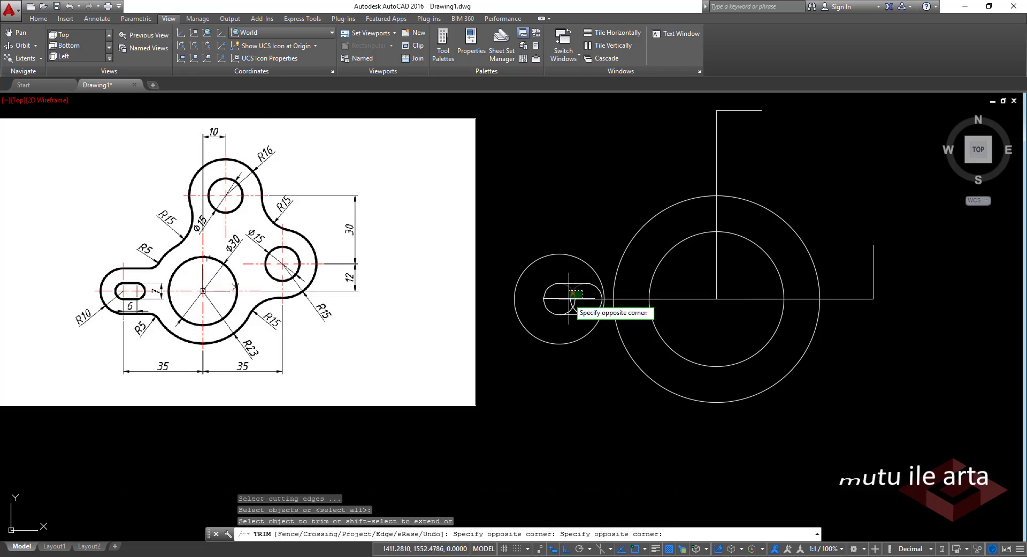
{"action": "left_click", "coordinate": [568, 305]}
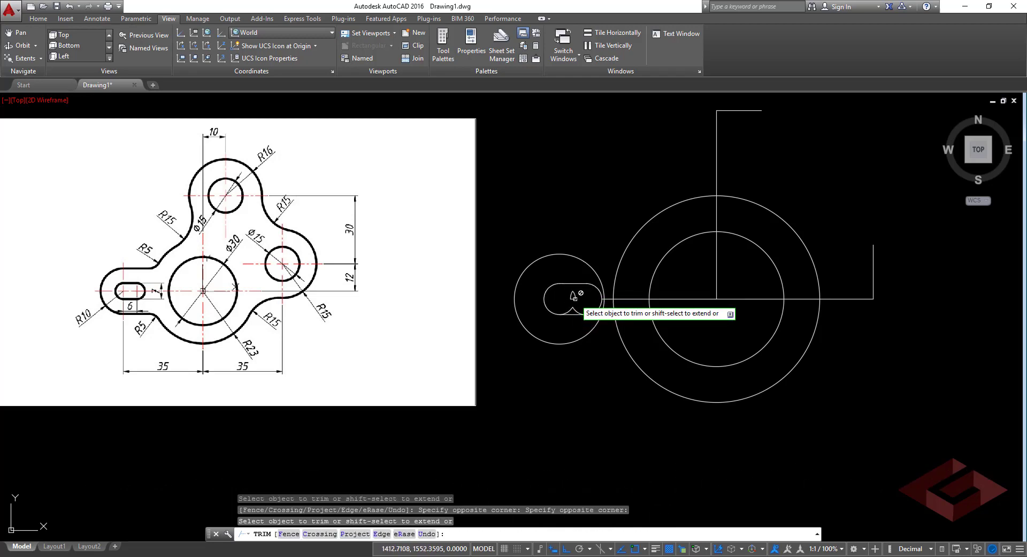
{"action": "key", "text": "Escape"}
Step: Erase the leftover arc and line pieces remaining inside the slot
{"action": "left_click", "coordinate": [581, 302]}
{"action": "left_click", "coordinate": [567, 294]}
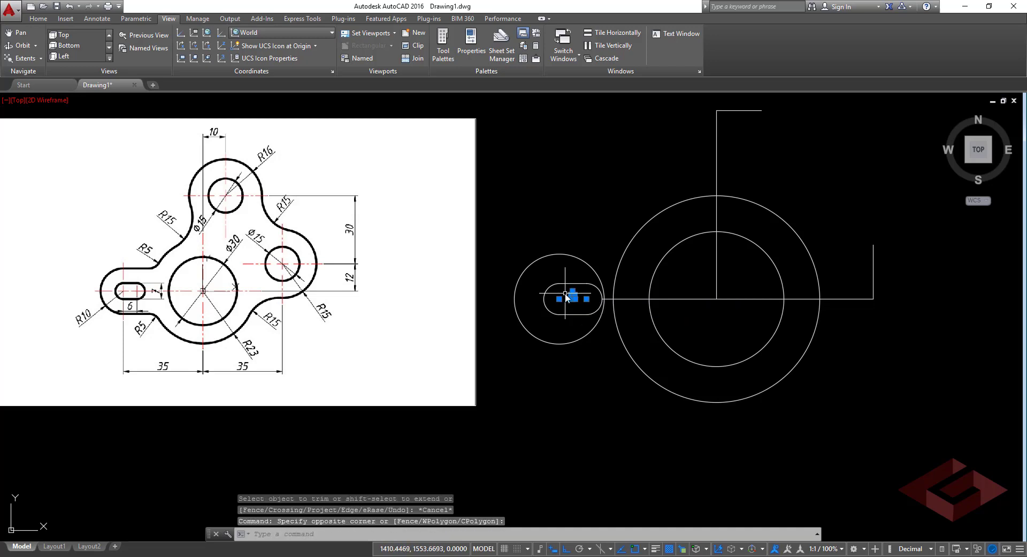
{"action": "type", "text": "e"}
{"action": "key", "text": "Return"}
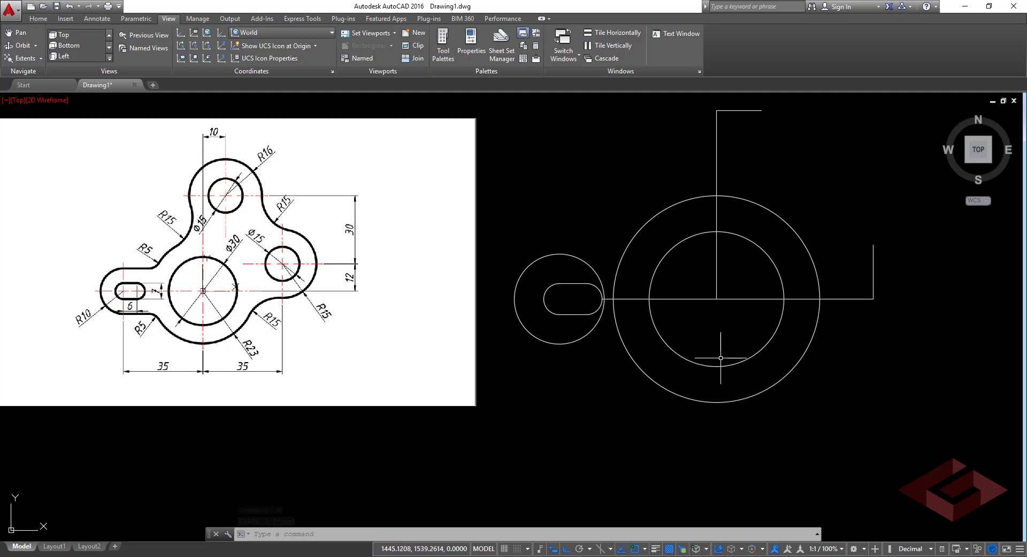
Step: Draw a circle of radius 16 centred on the free end of the upper short horizontal helper line
{"action": "type", "text": "c"}
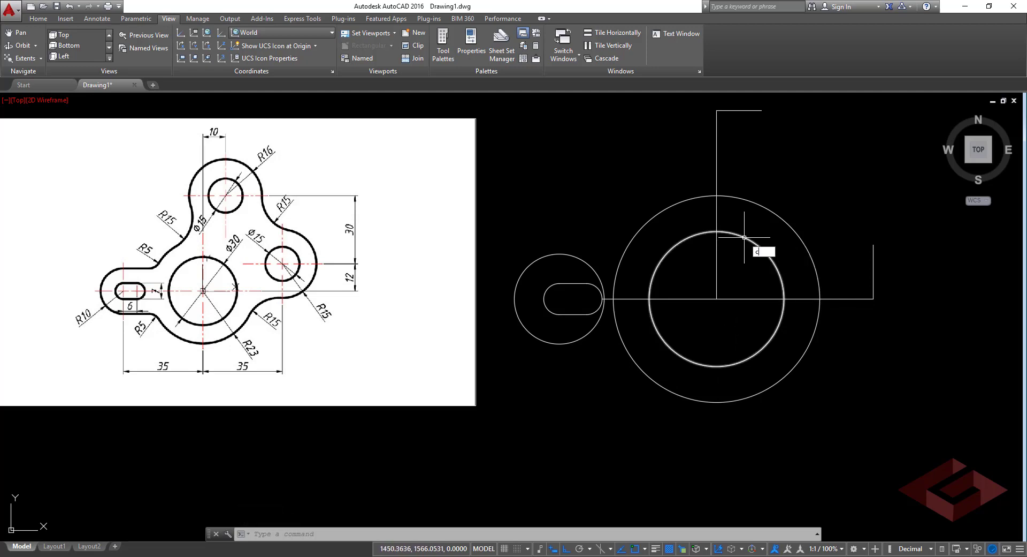
{"action": "key", "text": "Return"}
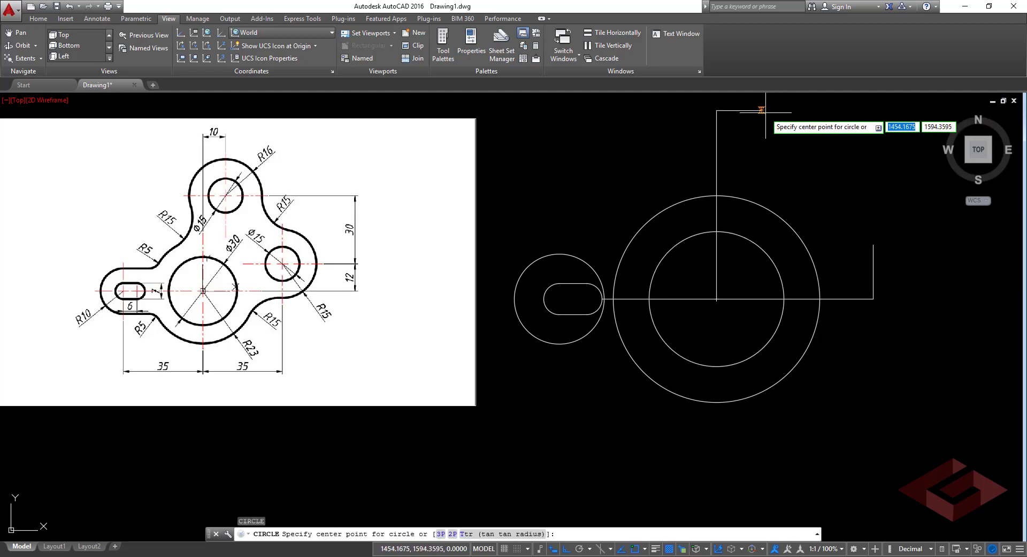
{"action": "left_click", "coordinate": [762, 110]}
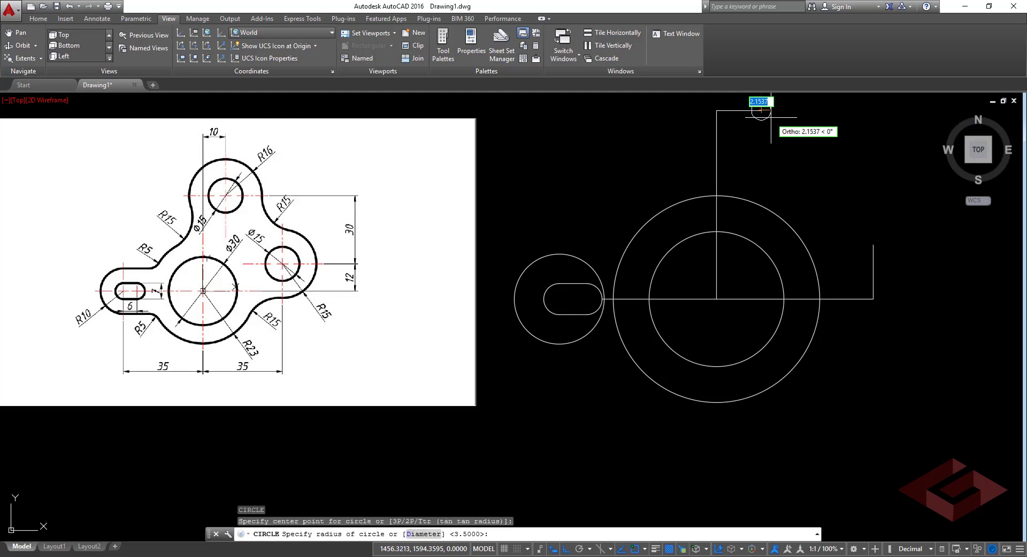
{"action": "type", "text": "16"}
{"action": "key", "text": "Return"}
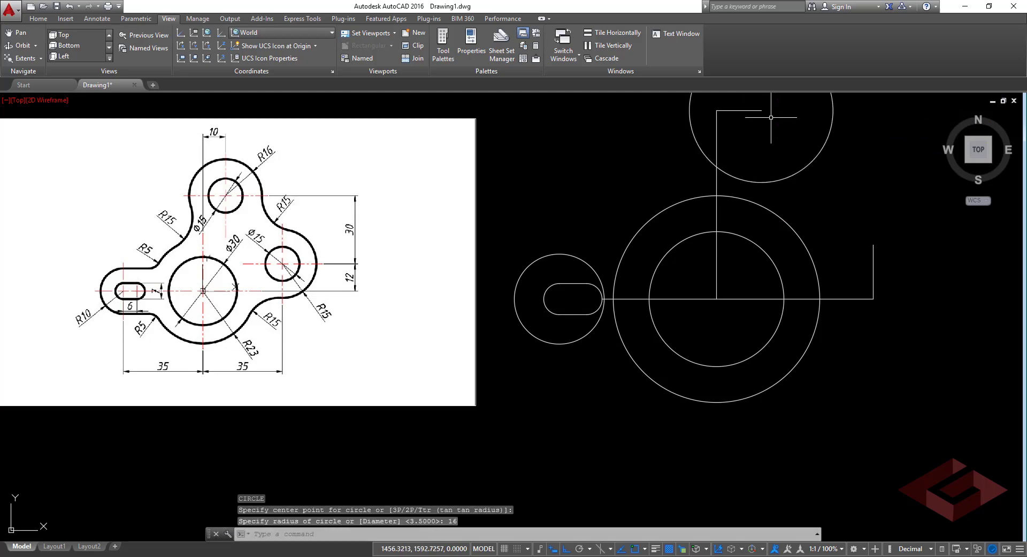
Step: Draw a circle with a diameter of 15 at the centre of the radius 16 circle
{"action": "middle_click_drag", "start_coordinate": [774, 120], "coordinate": [779, 188]}
{"action": "key", "text": "space"}
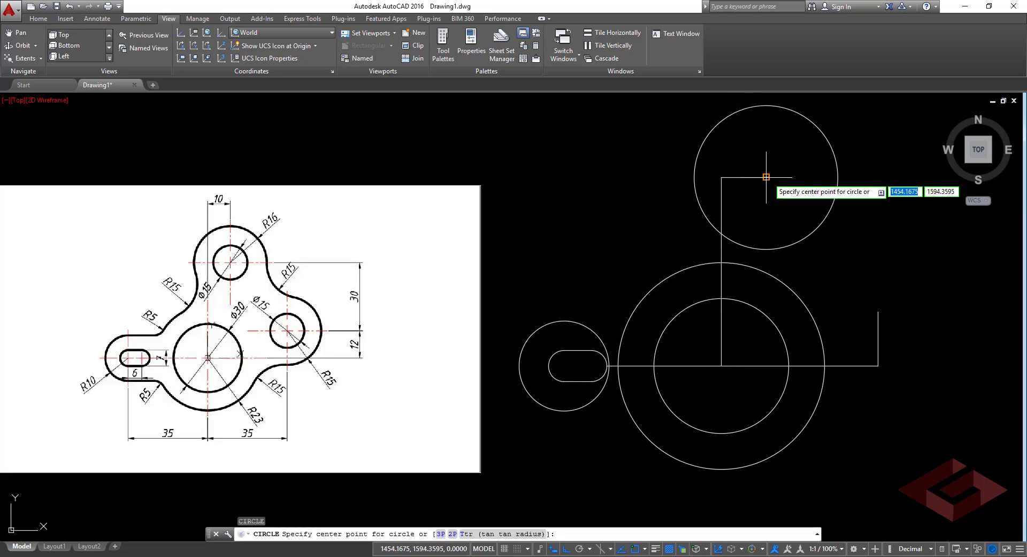
{"action": "left_click", "coordinate": [766, 176]}
{"action": "type", "text": "d"}
{"action": "key", "text": "Return"}
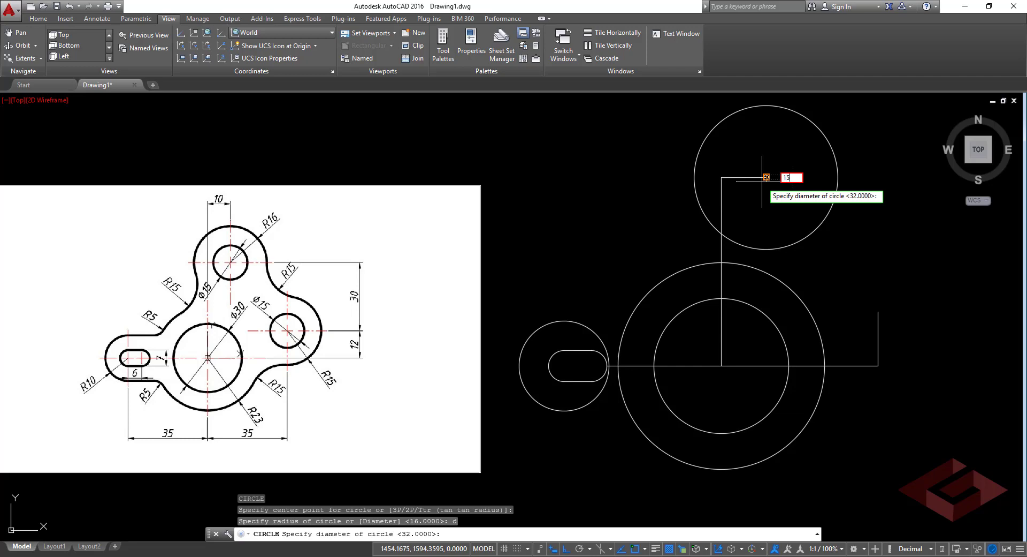
{"action": "key", "text": "Return"}
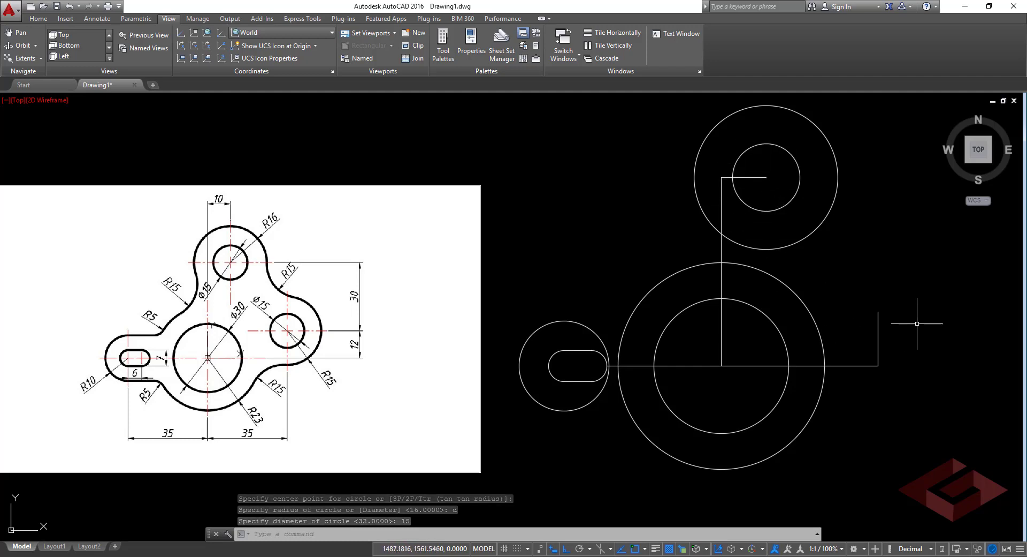
Step: Draw a circle of radius 15 centred on the upper end of the right-hand vertical helper line
{"action": "key", "text": "Return"}
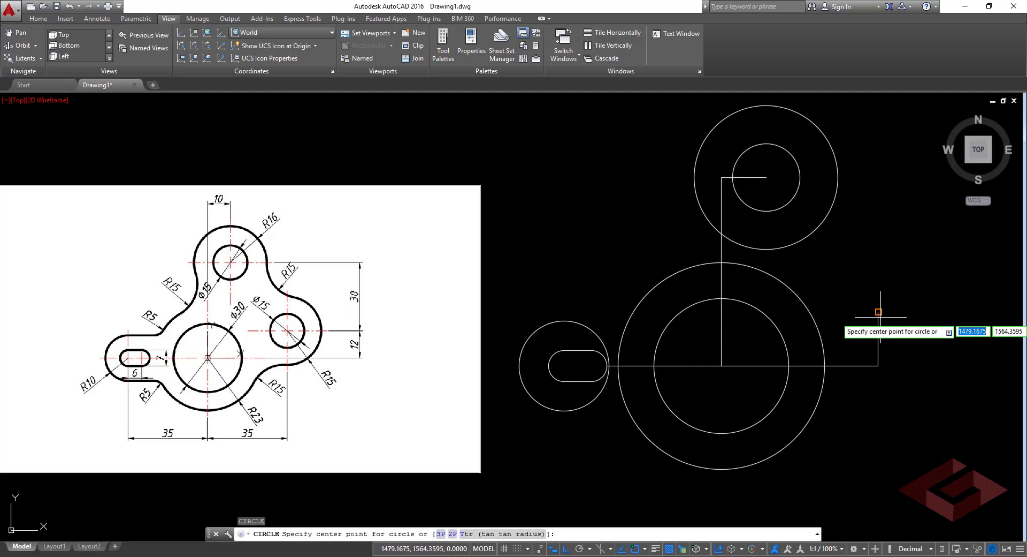
{"action": "left_click", "coordinate": [881, 315]}
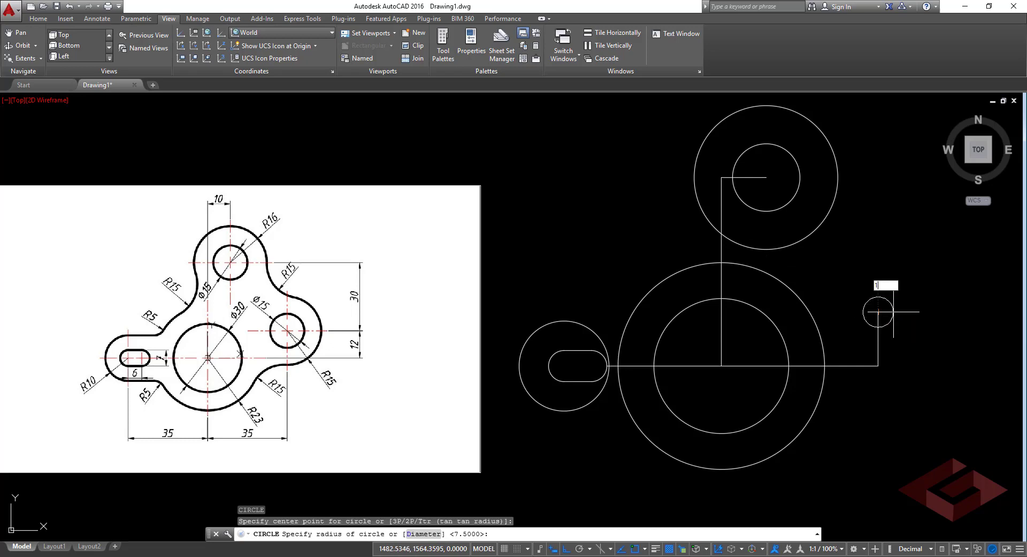
{"action": "key", "text": "Return"}
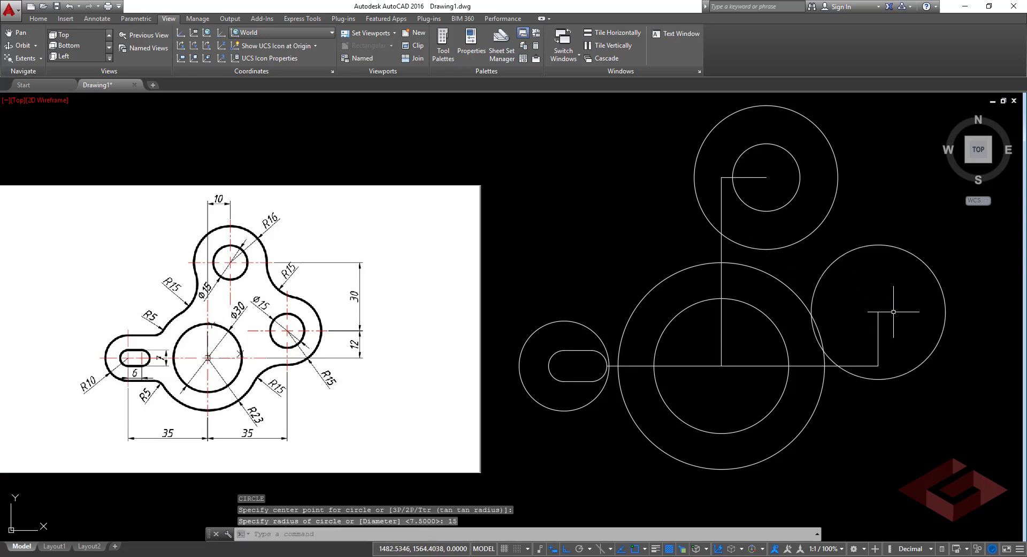
Step: Draw a concentric circle with a diameter of 15 inside the right-hand radius 15 circle
{"action": "key", "text": "Return"}
{"action": "left_click", "coordinate": [879, 312]}
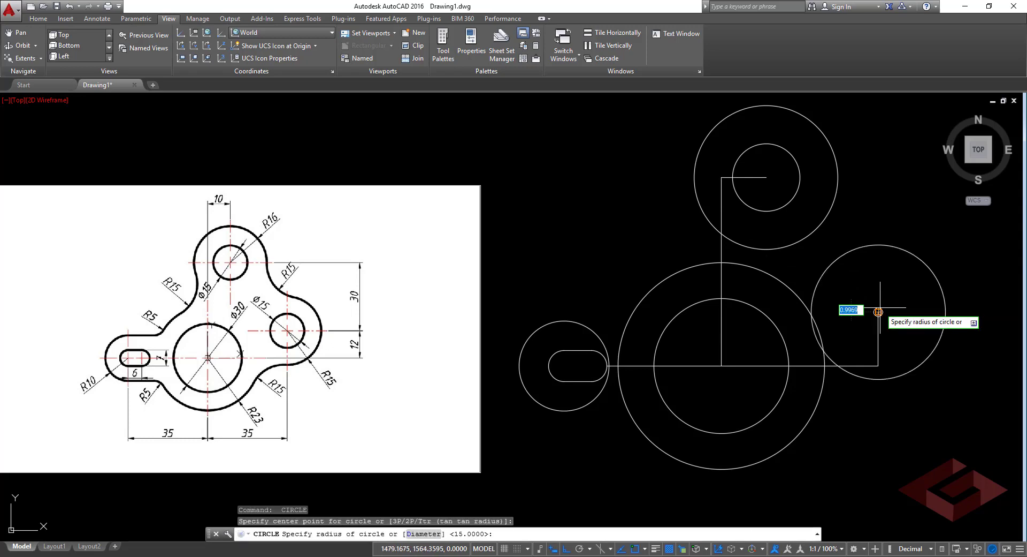
{"action": "type", "text": "d"}
{"action": "key", "text": "Return"}
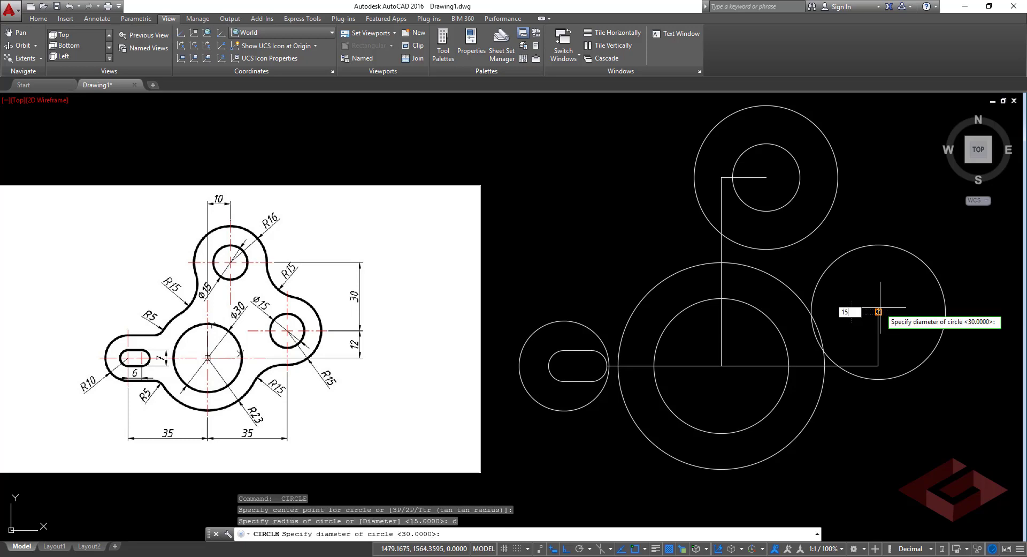
{"action": "type", "text": "15"}
{"action": "key", "text": "Return"}
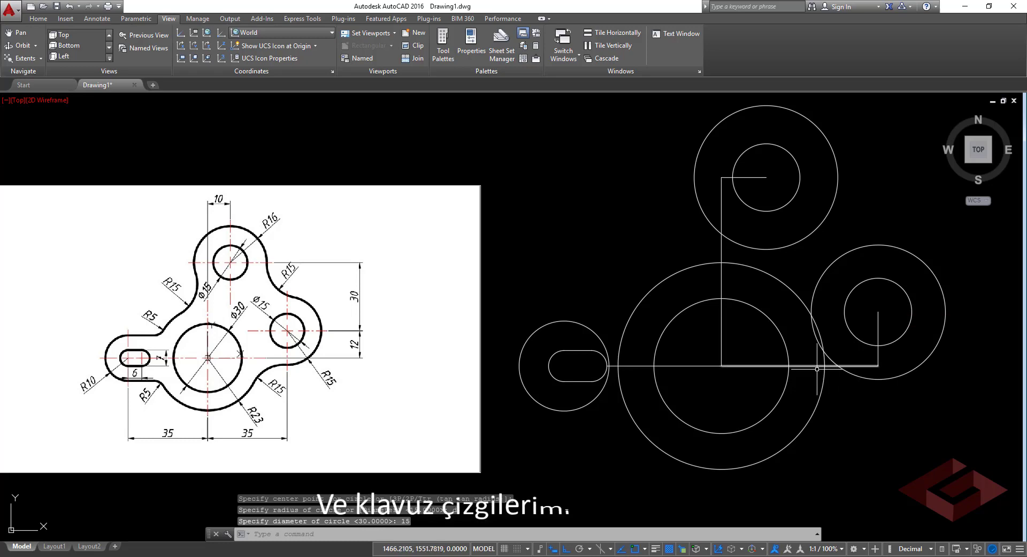
Step: Erase all the horizontal and vertical helper lines connecting the circle centres
{"action": "left_click", "coordinate": [722, 358]}
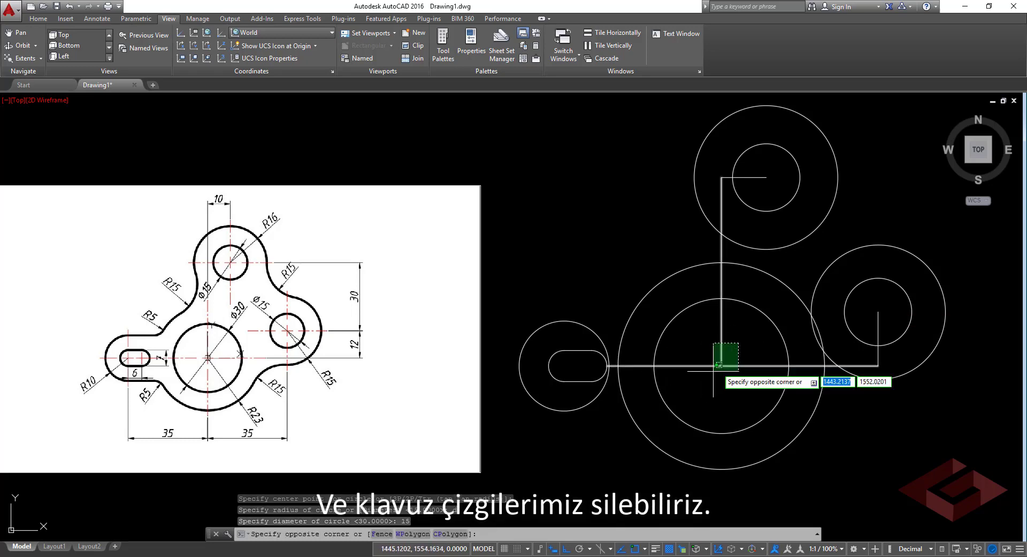
{"action": "left_click", "coordinate": [697, 382]}
{"action": "left_click", "coordinate": [769, 169]}
{"action": "left_click", "coordinate": [760, 182]}
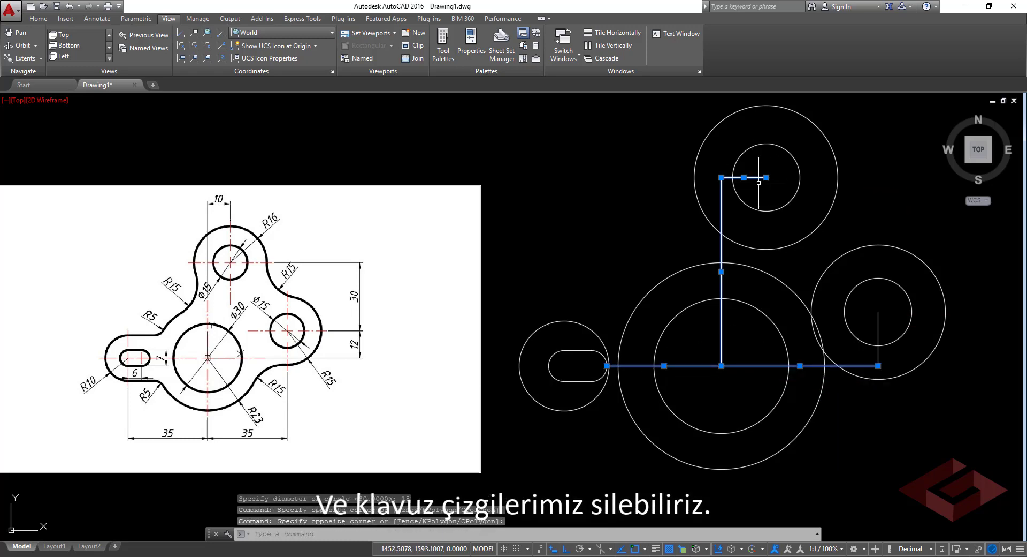
{"action": "left_click", "coordinate": [891, 311]}
{"action": "left_click", "coordinate": [840, 363]}
{"action": "type", "text": "E"}
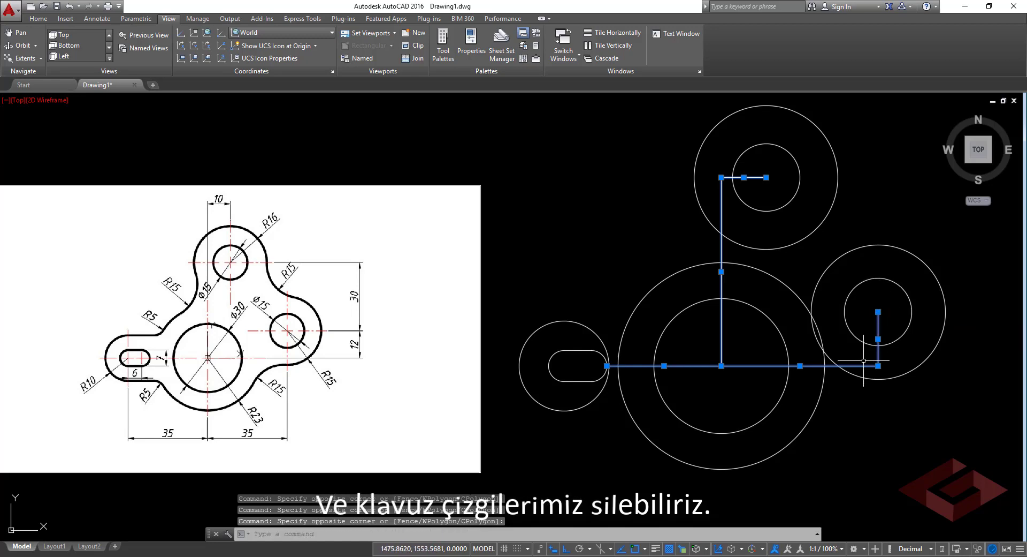
{"action": "key", "text": "Return"}
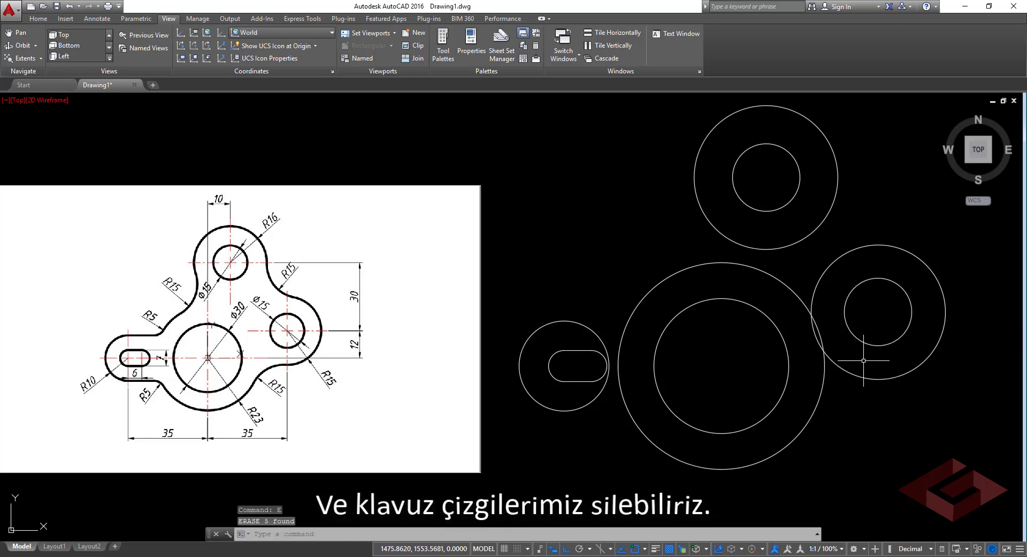
Step: Draw a horizontal line from the upper quadrant of the radius 10 circle to just inside the large outer circle
{"action": "type", "text": "L"}
{"action": "key", "text": "Return"}
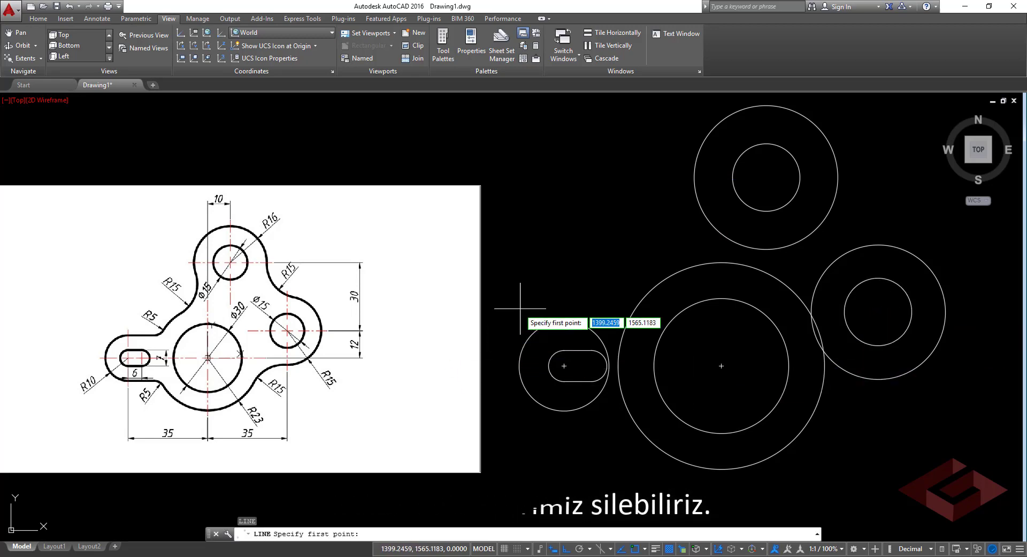
{"action": "left_click", "coordinate": [564, 320]}
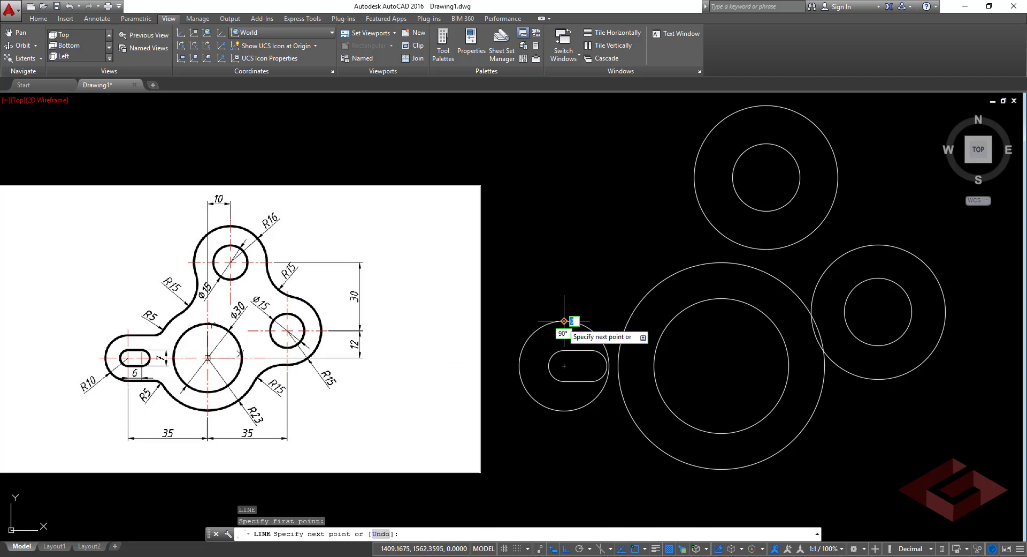
{"action": "left_click", "coordinate": [642, 322]}
{"action": "key", "text": "Return"}
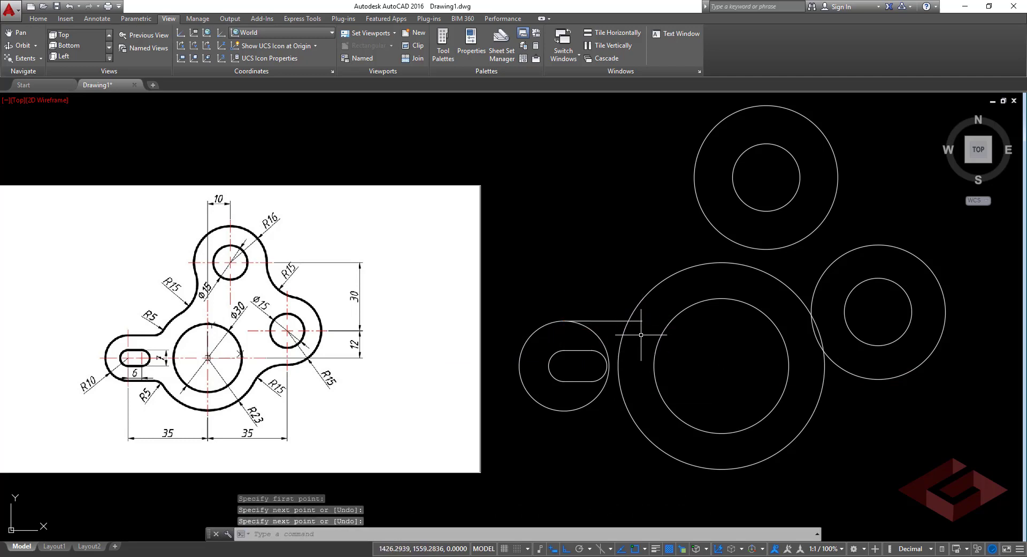
Step: Trim the end of the new horizontal line that extends inside the large outer circle
{"action": "type", "text": "tr"}
{"action": "key", "text": "Return"}
{"action": "key", "text": "Return"}
{"action": "left_click_drag", "start_coordinate": [648, 319], "coordinate": [621, 343]}
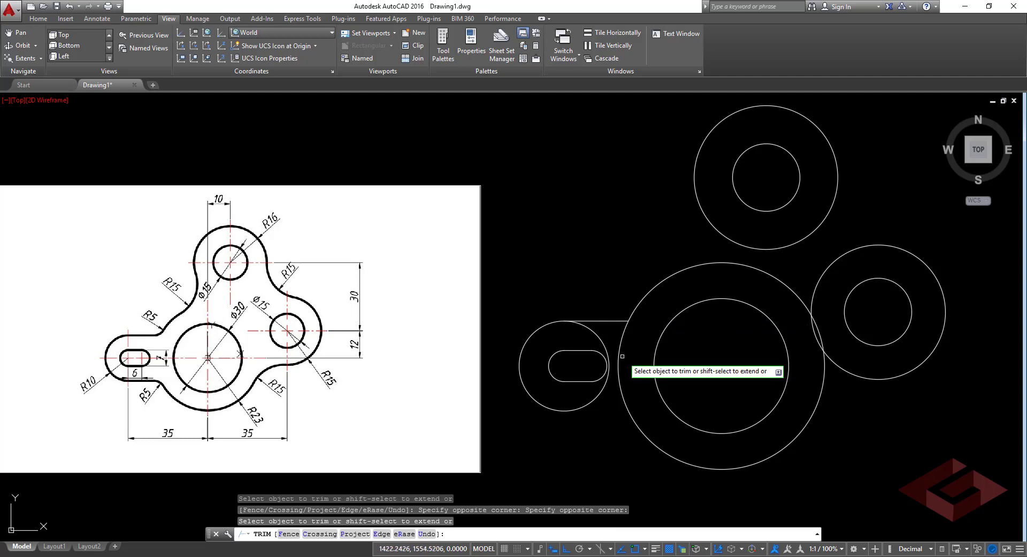
{"action": "key", "text": "Return"}
{"action": "type", "text": "c"}
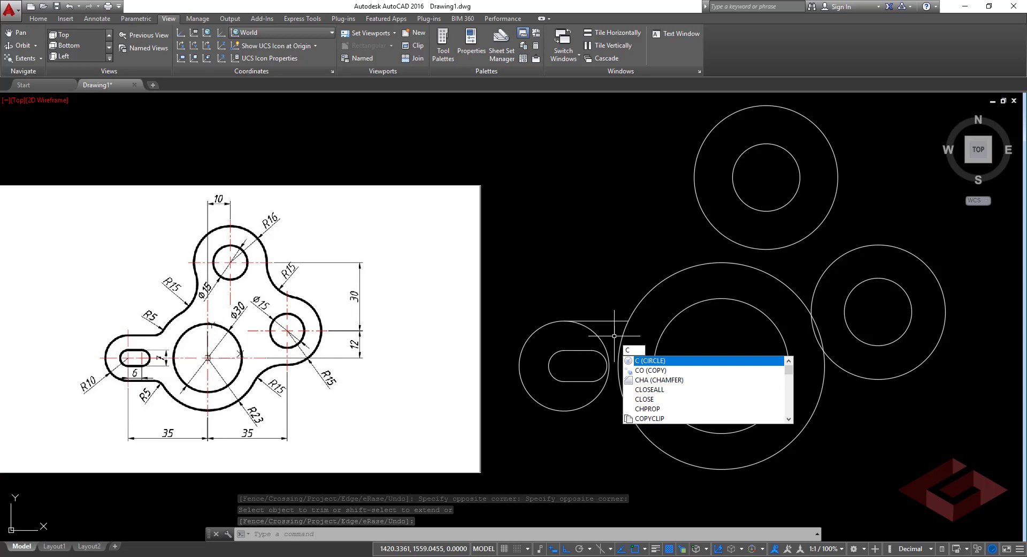
{"action": "key", "text": "Return"}
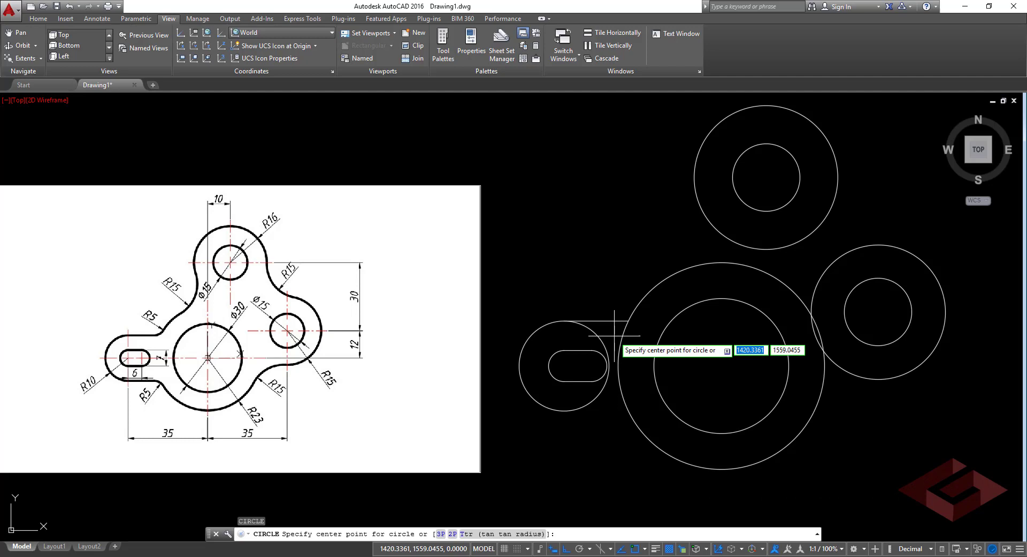
{"action": "key", "text": "Escape"}
Step: Try to fillet the corner between the large outer circle and the horizontal line above the slot
{"action": "type", "text": "fillet"}
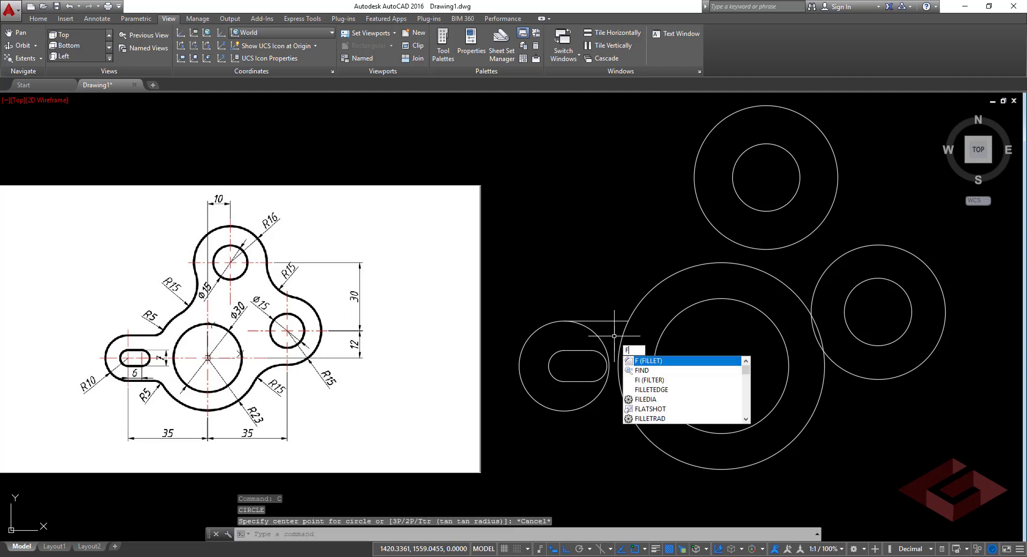
{"action": "key", "text": "Return"}
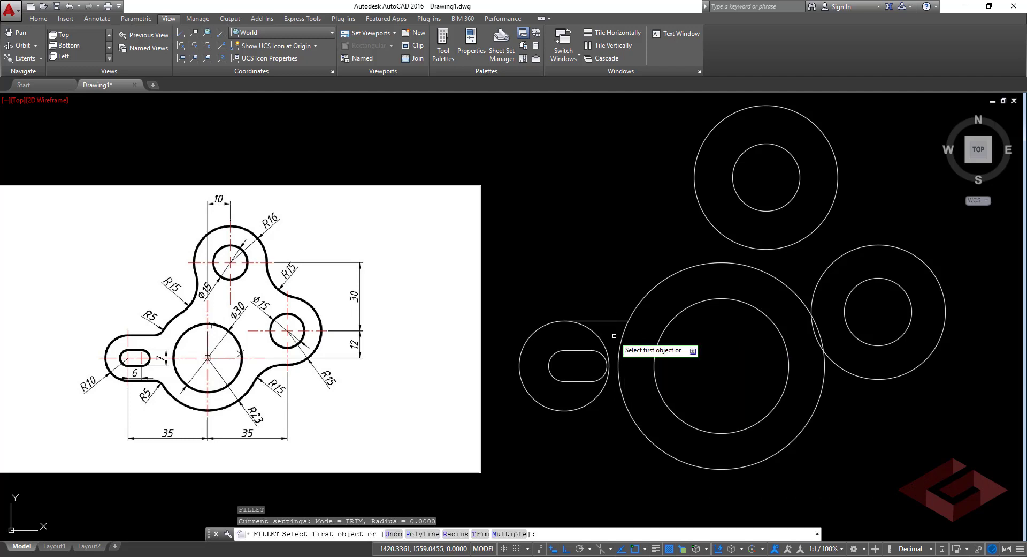
{"action": "left_click", "coordinate": [621, 333]}
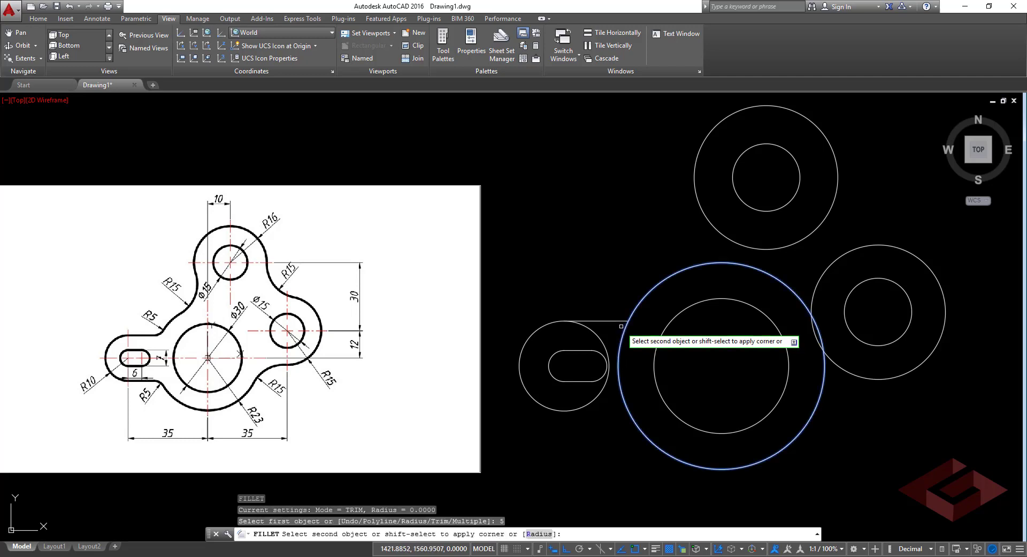
{"action": "left_click", "coordinate": [618, 320]}
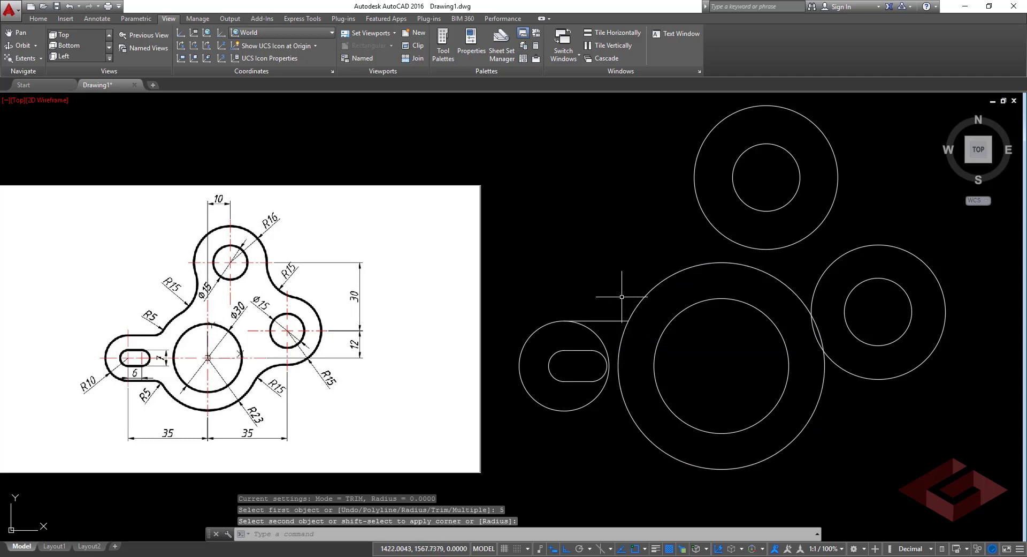
Step: Fillet the corner between the horizontal line above the slot and the large outer circle with radius 5
{"action": "key", "text": "Return"}
{"action": "type", "text": "r"}
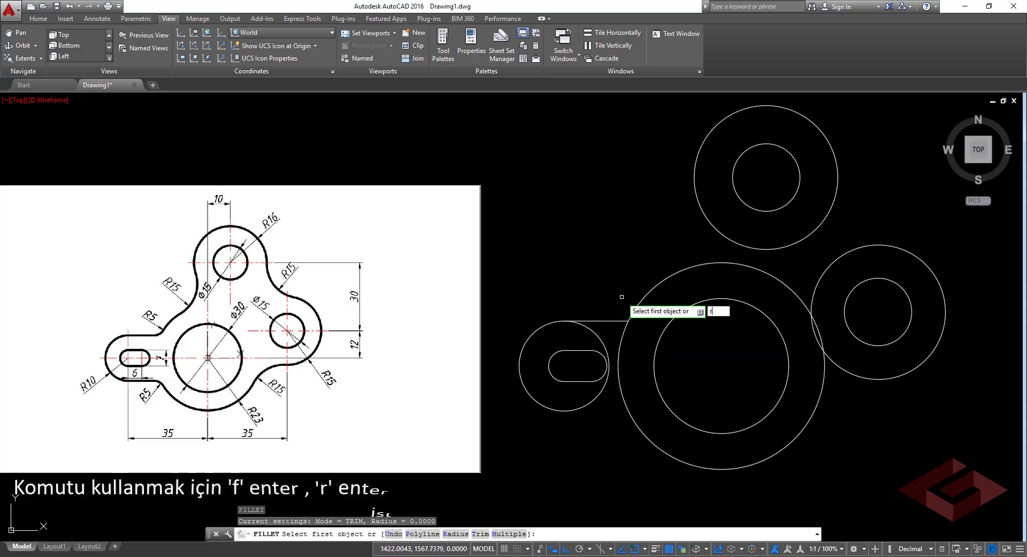
{"action": "key", "text": "Return"}
{"action": "type", "text": "5"}
{"action": "key", "text": "Return"}
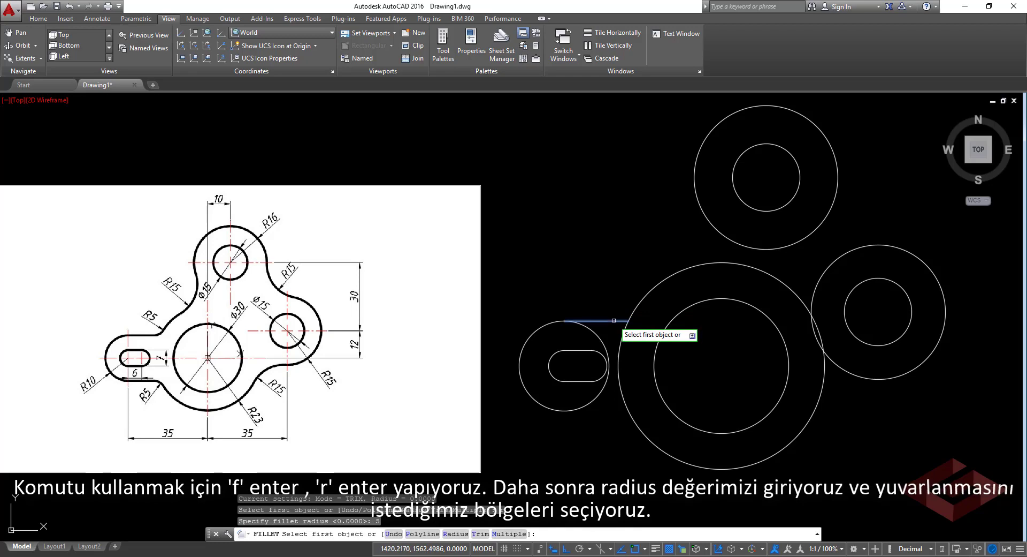
{"action": "left_click", "coordinate": [614, 320]}
{"action": "left_click", "coordinate": [627, 323]}
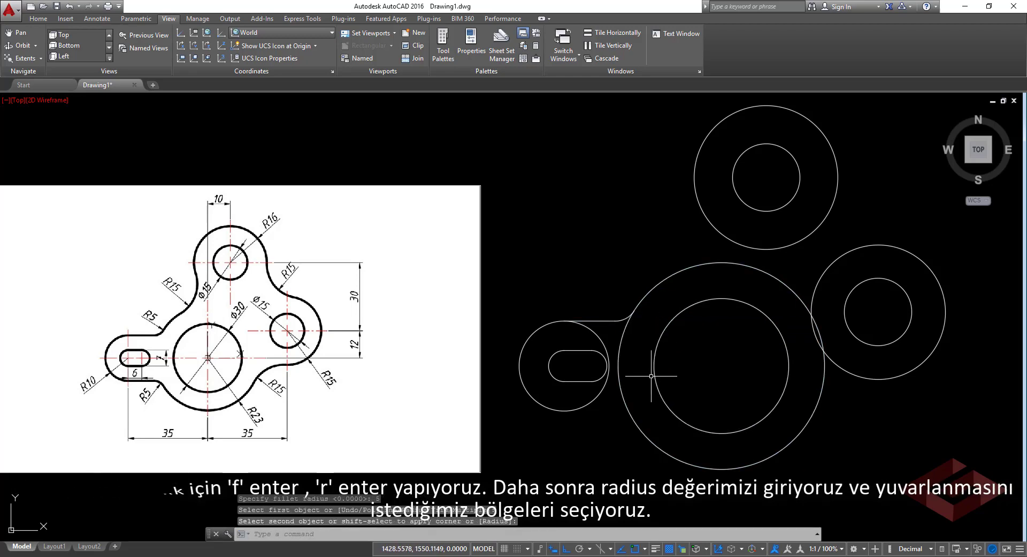
Step: Mirror the horizontal line above the slot and its fillet arc about the horizontal axis through the slot and large circle centre
{"action": "left_click", "coordinate": [614, 293]}
{"action": "left_click", "coordinate": [615, 330]}
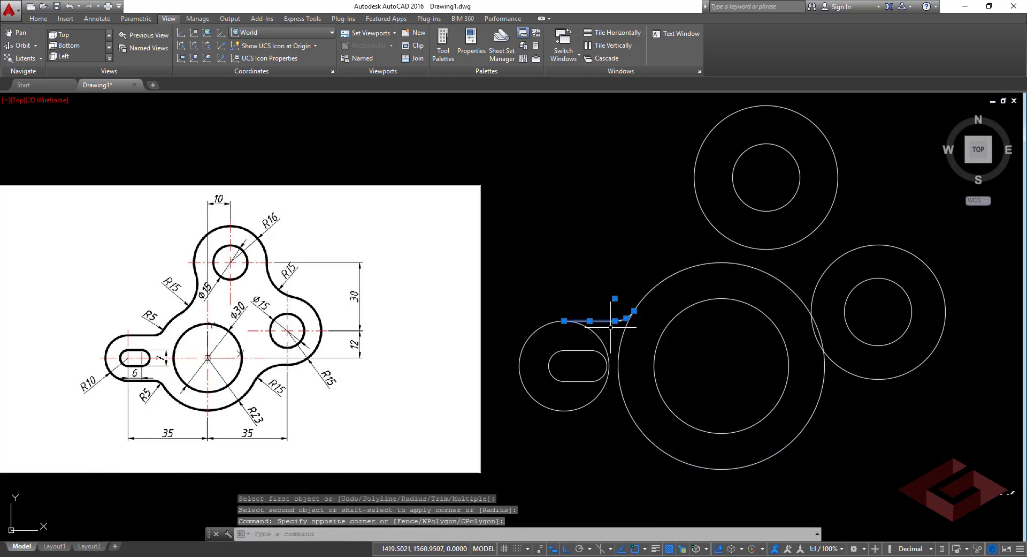
{"action": "type", "text": "mi"}
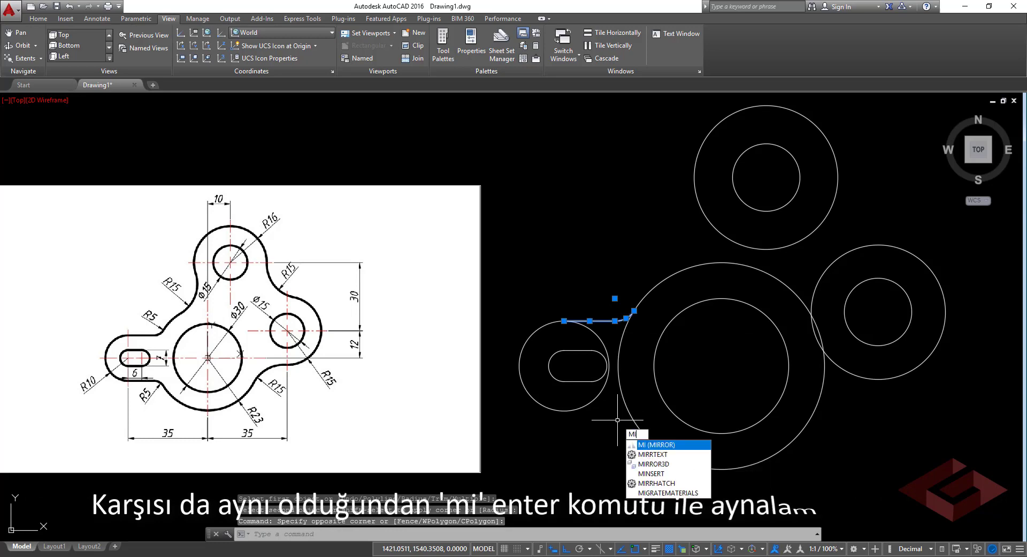
{"action": "key", "text": "Return"}
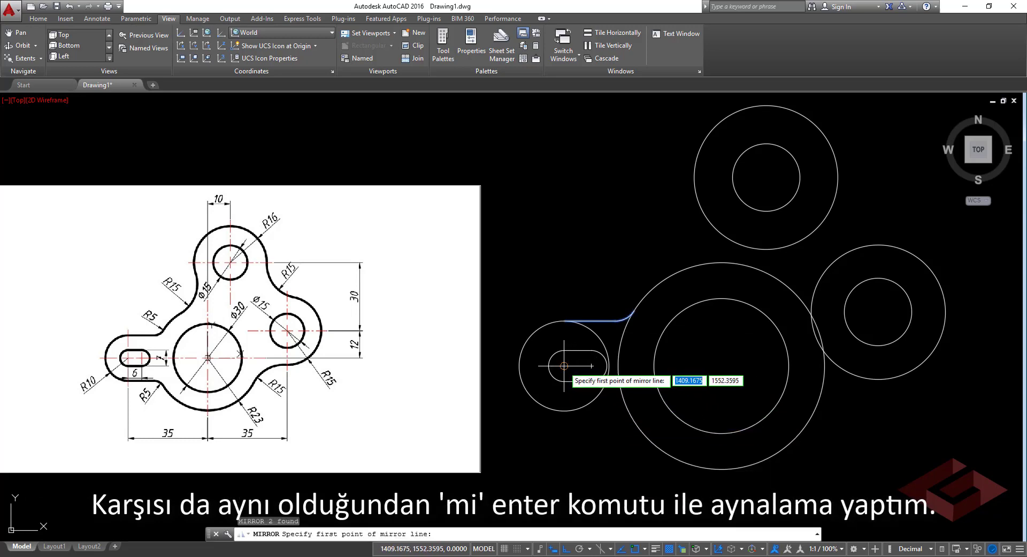
{"action": "left_click", "coordinate": [591, 366]}
{"action": "left_click", "coordinate": [723, 357]}
{"action": "key", "text": "Return"}
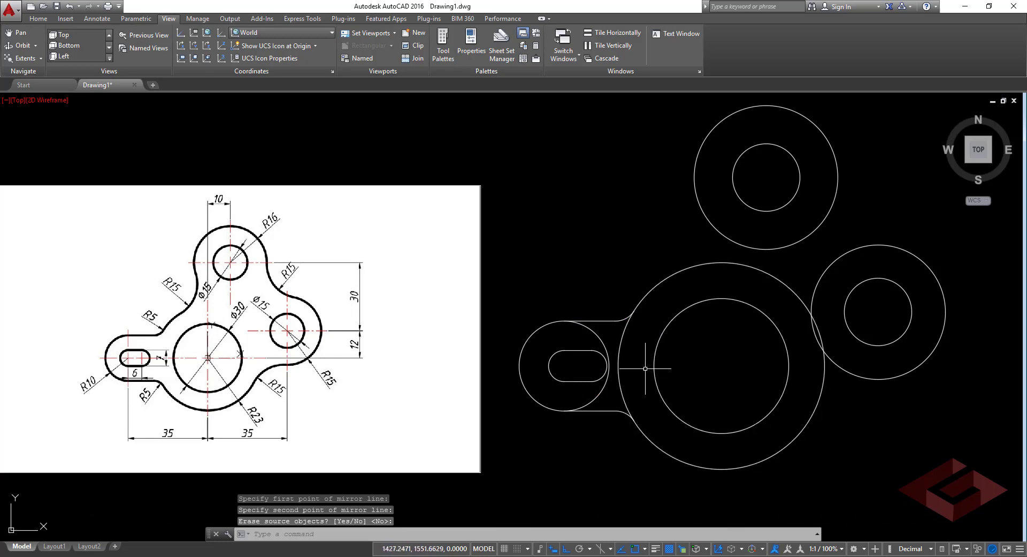
Step: Trim the inner arc of the radius 10 circle and the large outer circle's arc between the two small fillets
{"action": "type", "text": "tr"}
{"action": "key", "text": "Return"}
{"action": "key", "text": "Return"}
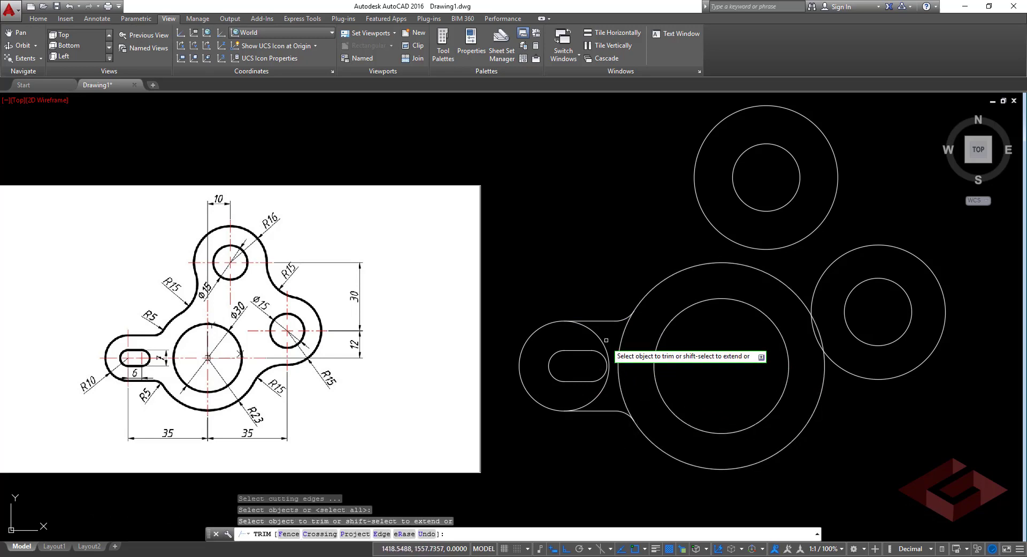
{"action": "left_click", "coordinate": [677, 410]}
{"action": "left_click", "coordinate": [568, 313]}
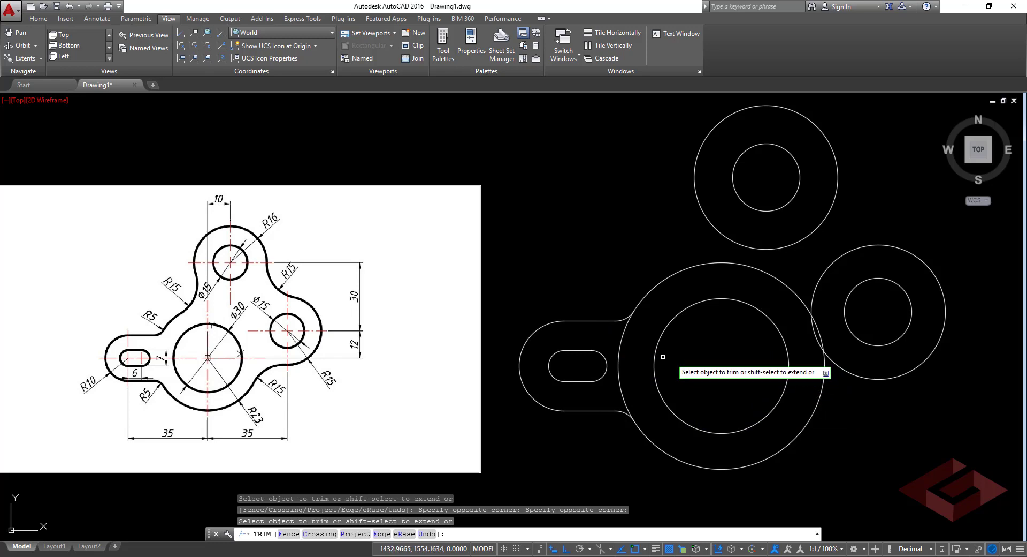
{"action": "left_click", "coordinate": [611, 350]}
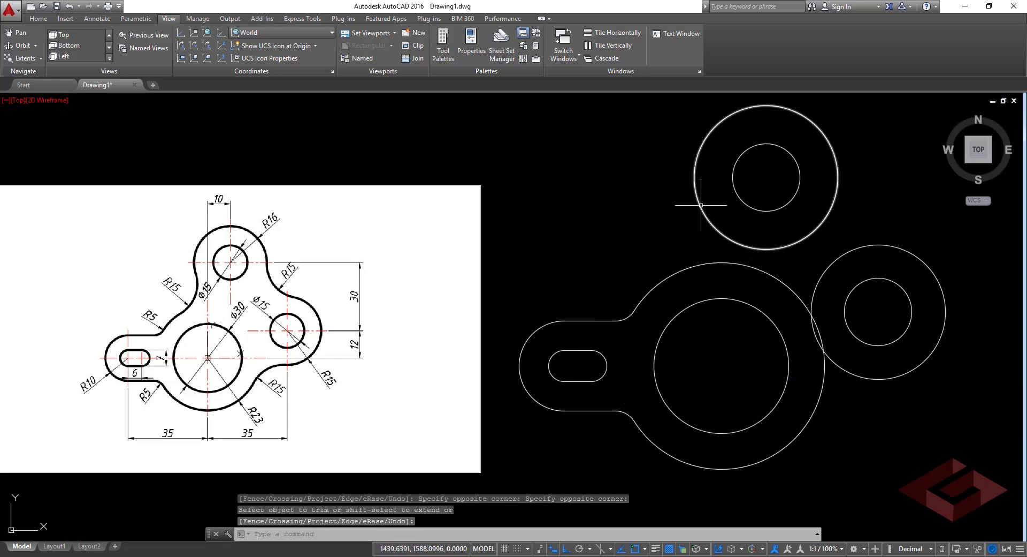
{"action": "key", "text": "Escape"}
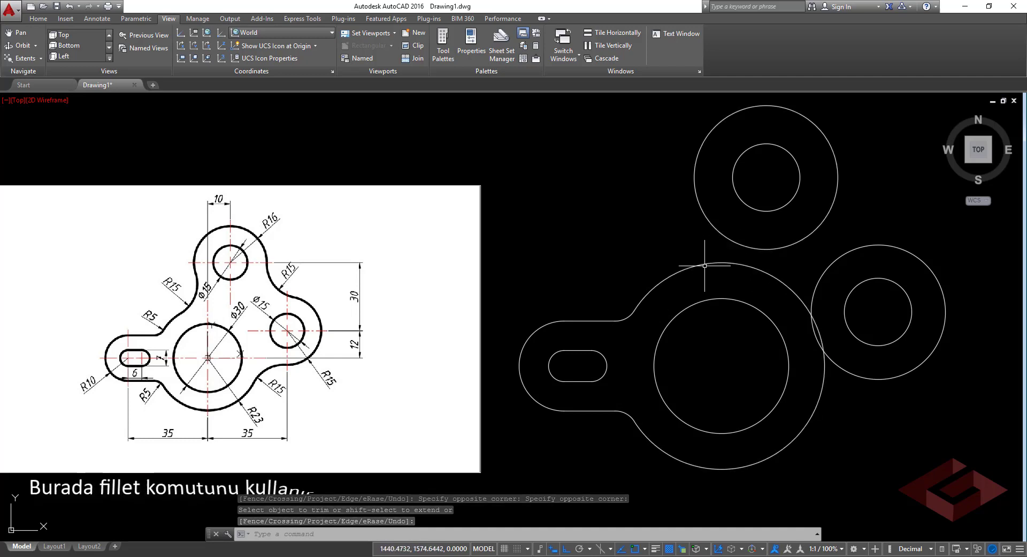
Step: Try a radius 15 fillet between the large outer circle and the upper outer circle, and undo it
{"action": "type", "text": "f"}
{"action": "key", "text": "Return"}
{"action": "type", "text": "r"}
{"action": "key", "text": "Return"}
{"action": "type", "text": "1"}
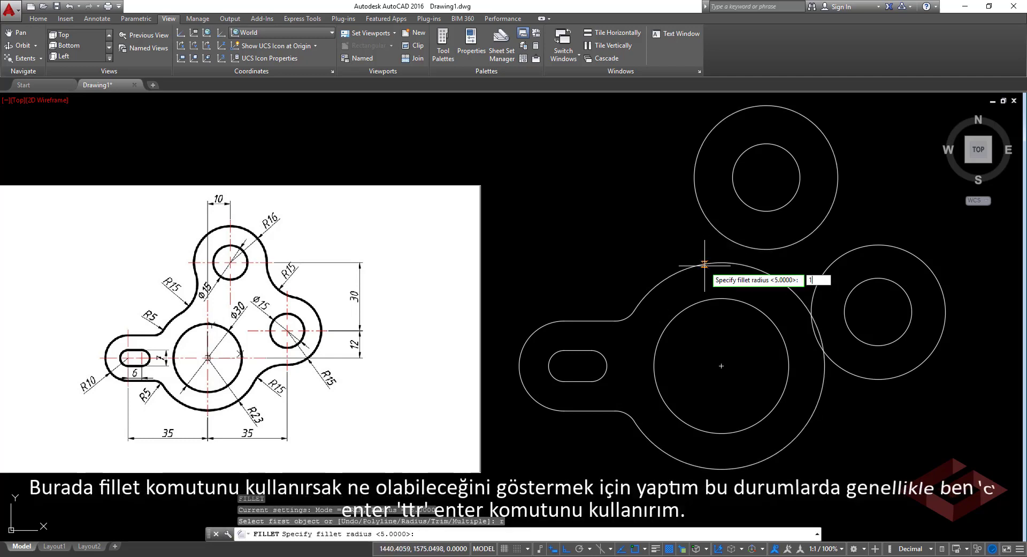
{"action": "type", "text": "5"}
{"action": "key", "text": "Return"}
{"action": "left_click", "coordinate": [705, 263]}
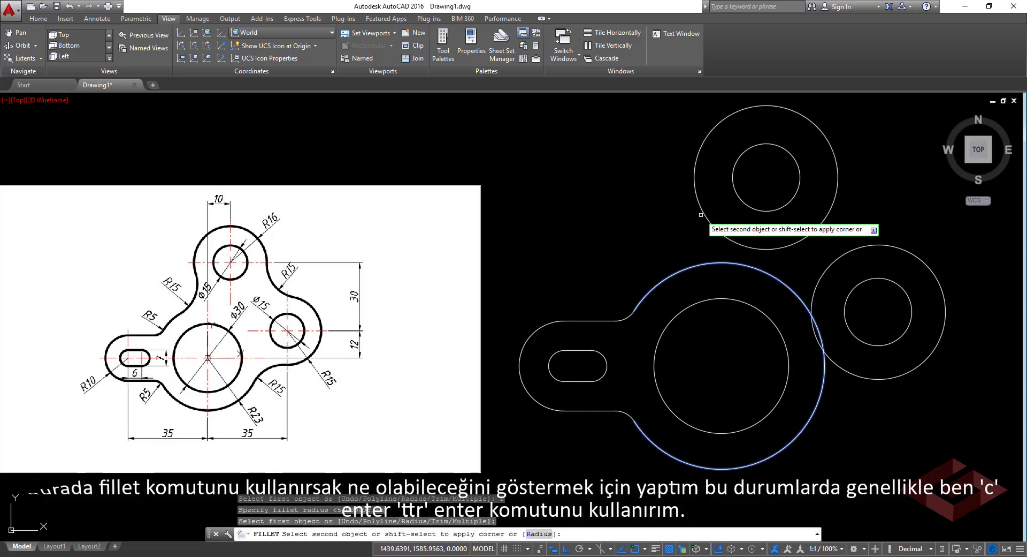
{"action": "left_click", "coordinate": [702, 211]}
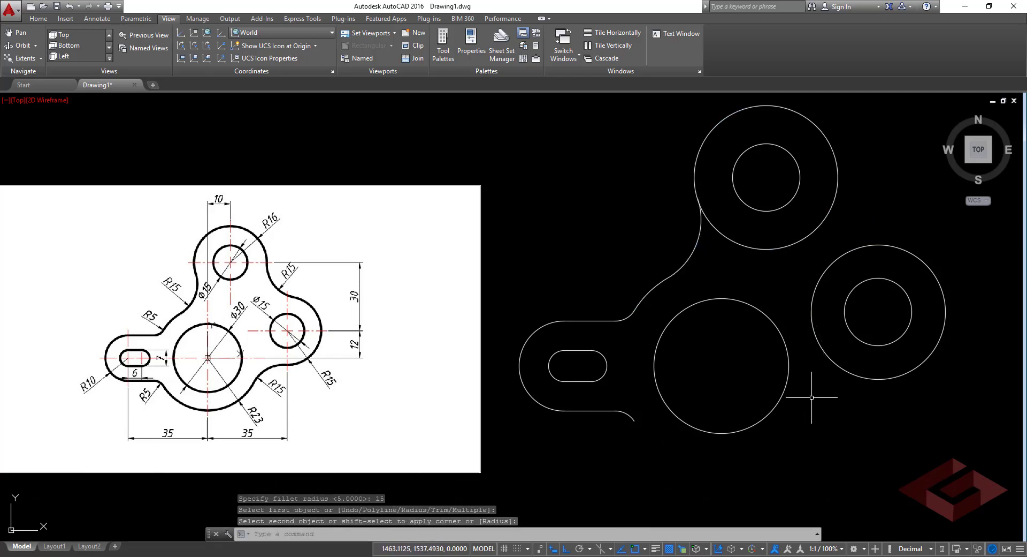
{"action": "key", "text": "ctrl+z"}
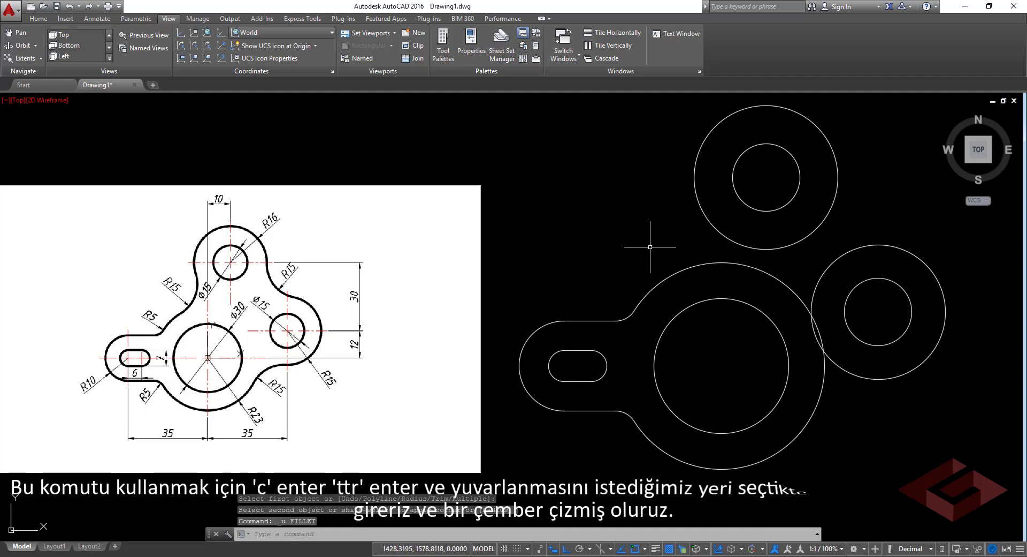
Step: Draw a radius 15 circle tangent to the large outer circle and the left side of the upper outer circle
{"action": "type", "text": "c"}
{"action": "key", "text": "Return"}
{"action": "type", "text": "ttr"}
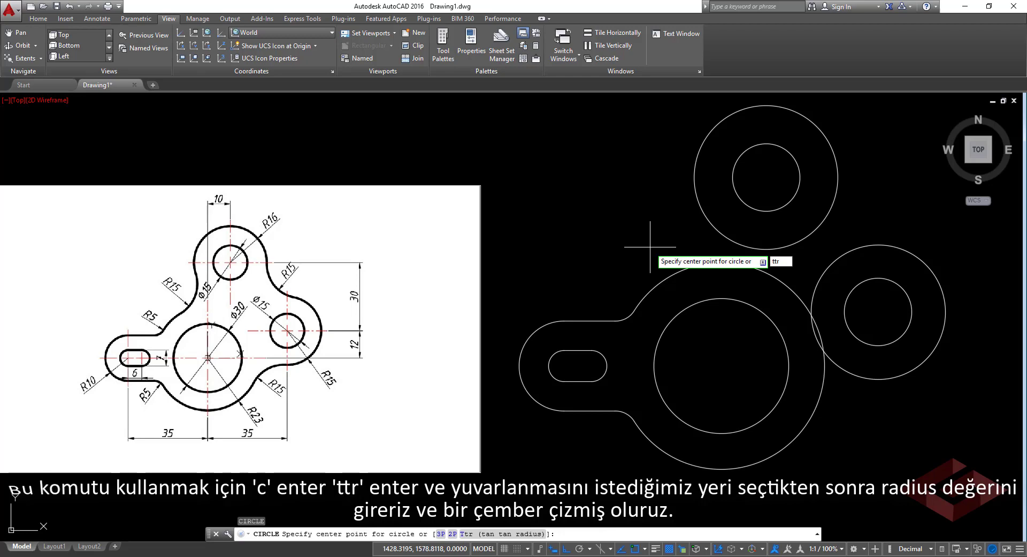
{"action": "key", "text": "Return"}
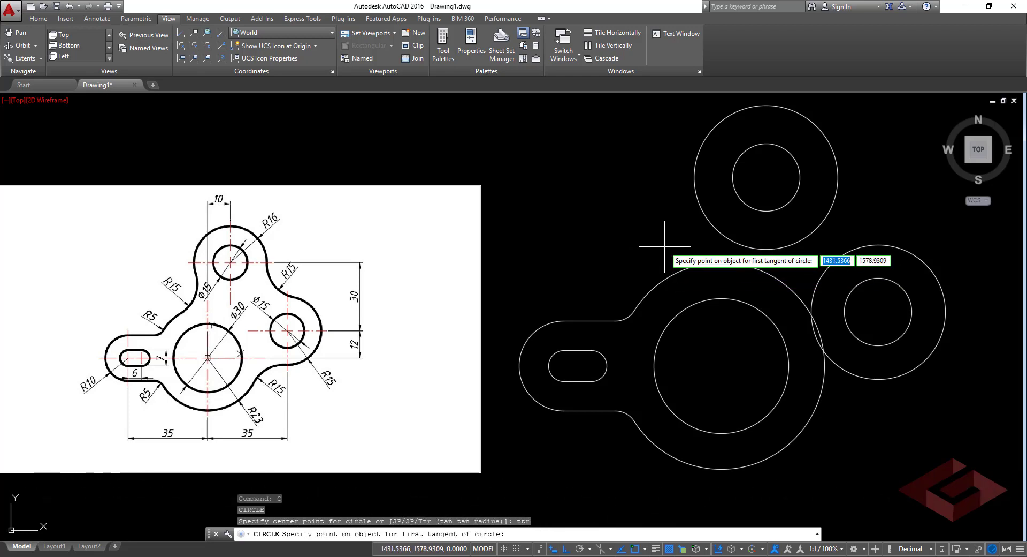
{"action": "type", "text": "15"}
{"action": "key", "text": "Return"}
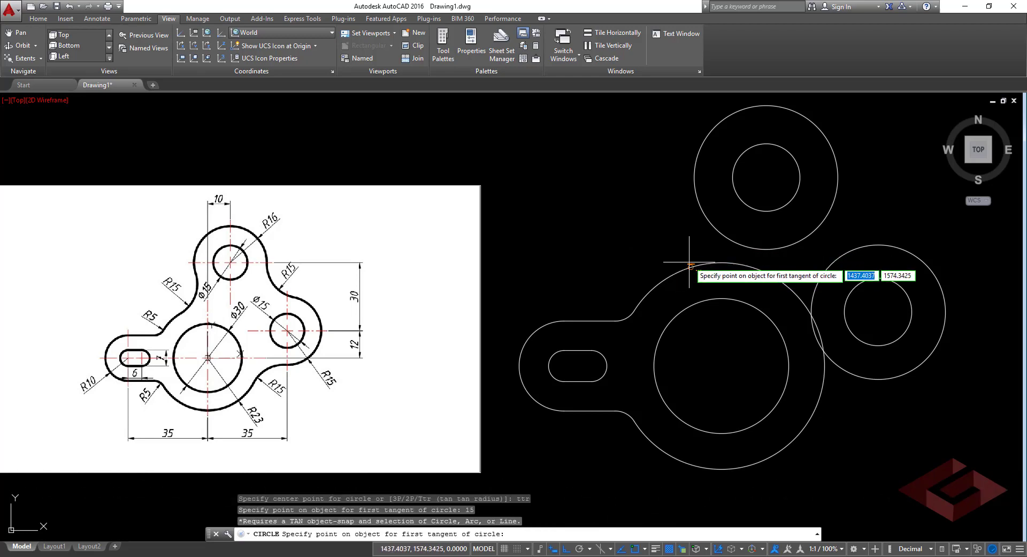
{"action": "left_click", "coordinate": [689, 268]}
{"action": "left_click", "coordinate": [703, 212]}
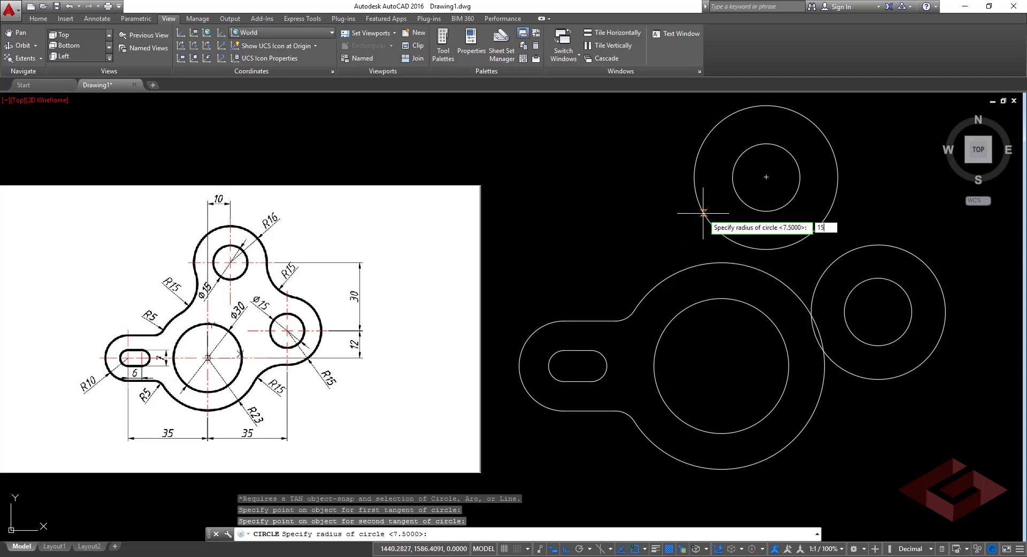
{"action": "key", "text": "Return"}
Step: Trim the outer part of the new tangent circle, keeping only the arc joining the large and upper outer circles
{"action": "type", "text": "tr"}
{"action": "key", "text": "Return"}
{"action": "key", "text": "Return"}
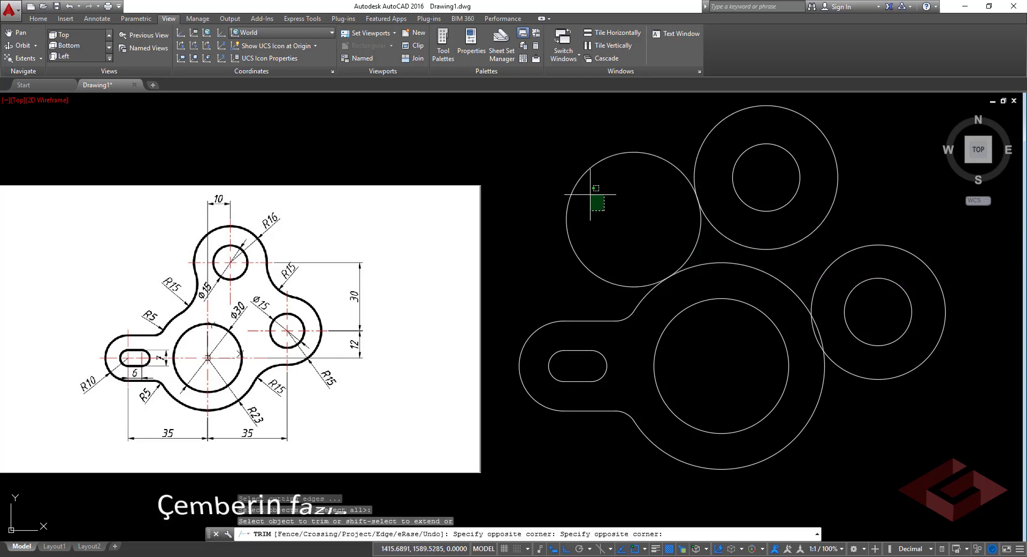
{"action": "left_click", "coordinate": [575, 185]}
{"action": "key", "text": "Return"}
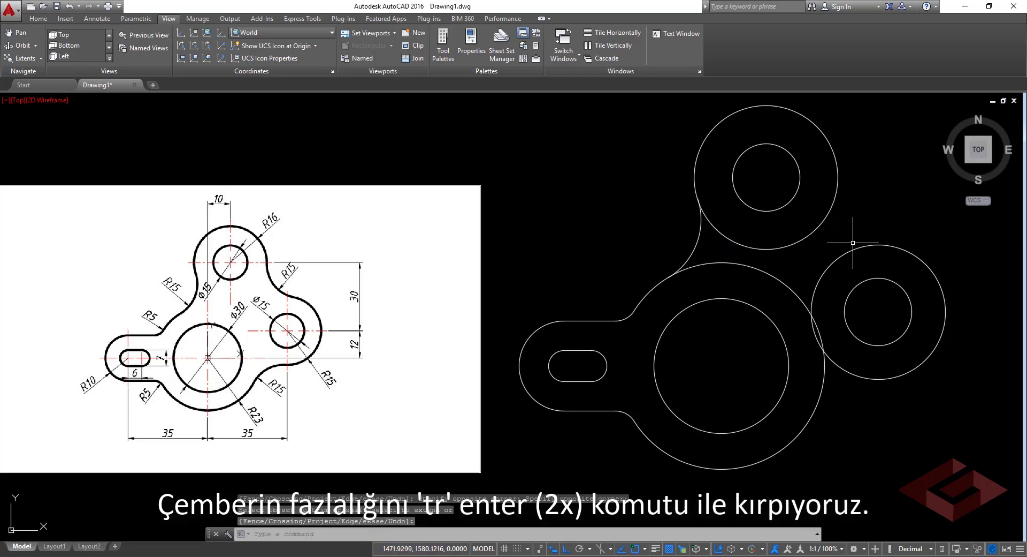
Step: Draw a radius 15 circle tangent to the right-hand outer circle and the right side of the upper outer circle
{"action": "type", "text": "c"}
{"action": "key", "text": "Return"}
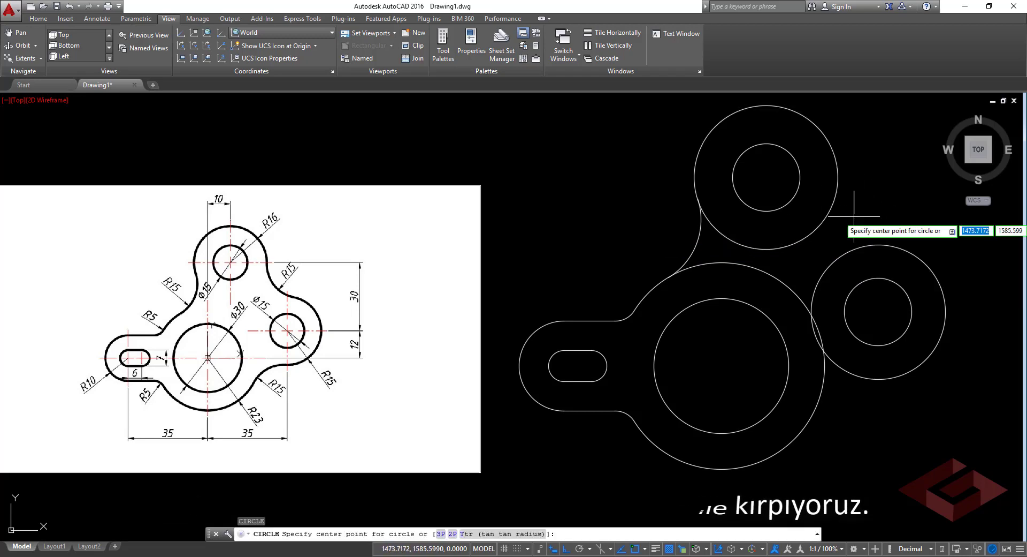
{"action": "type", "text": "ttr"}
{"action": "key", "text": "Return"}
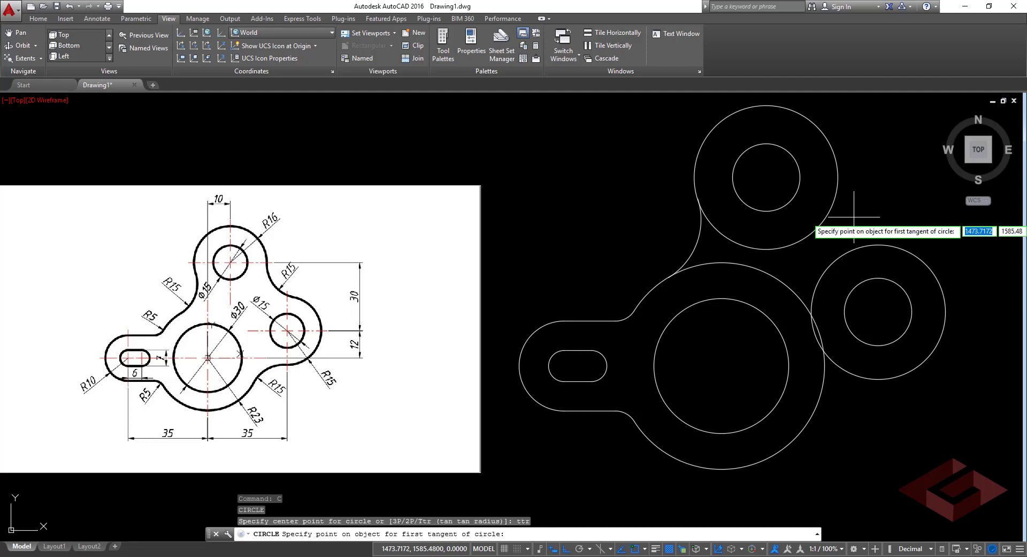
{"action": "left_click", "coordinate": [883, 244]}
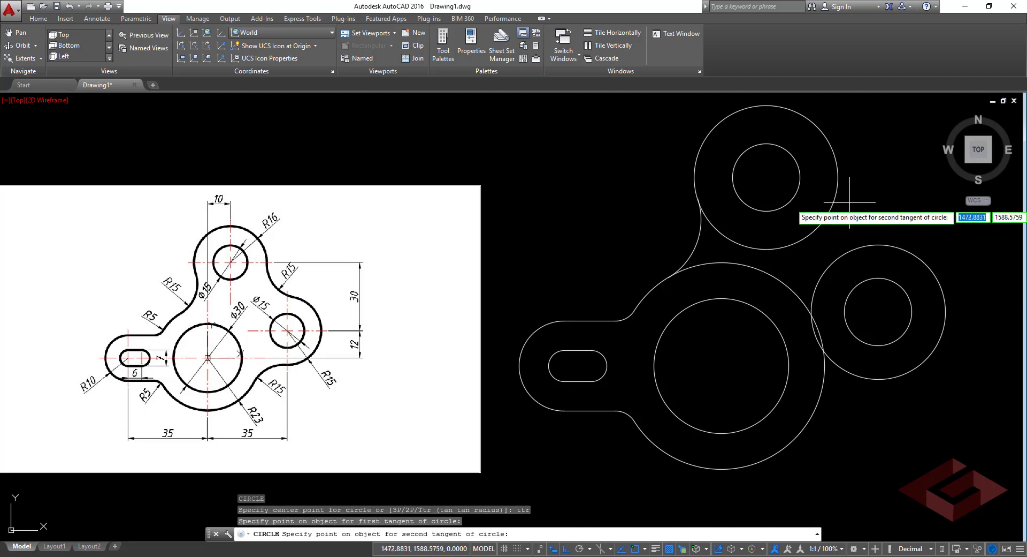
{"action": "left_click", "coordinate": [838, 194]}
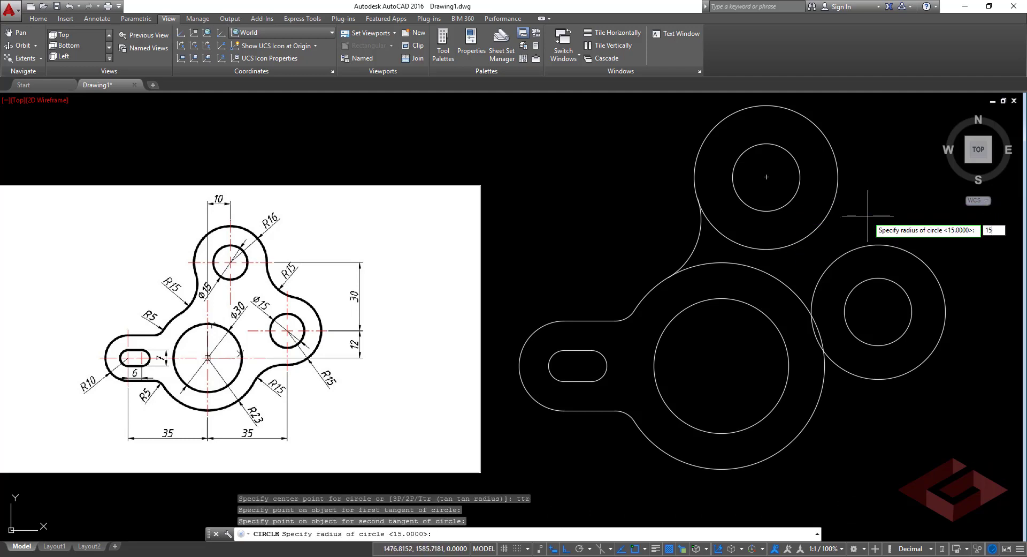
{"action": "type", "text": "15"}
{"action": "key", "text": "Return"}
Step: Trim the outer part of this tangent circle, keeping only the arc joining the upper and right-hand outer circles
{"action": "key", "text": "Return"}
{"action": "key", "text": "Return"}
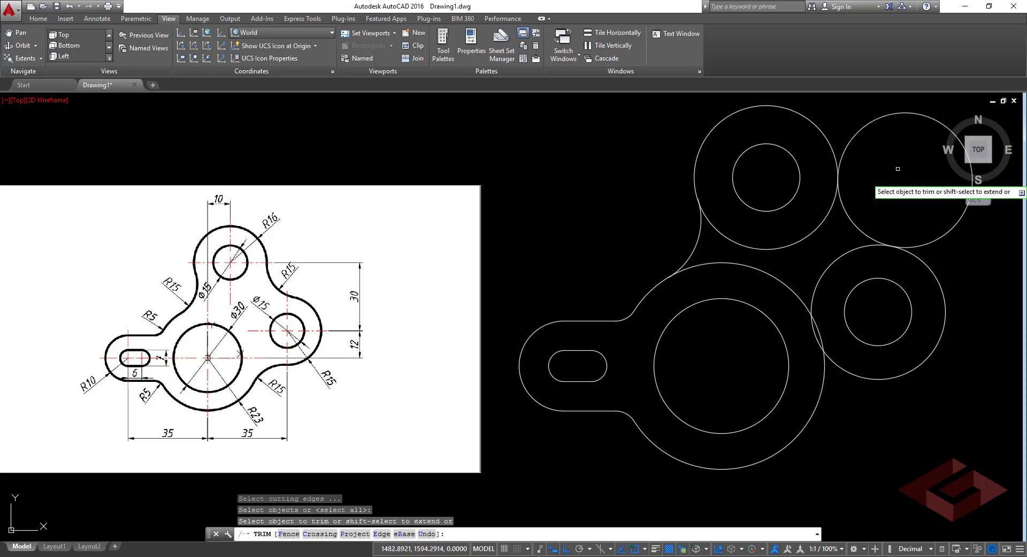
{"action": "left_click", "coordinate": [901, 139]}
{"action": "left_click", "coordinate": [889, 109]}
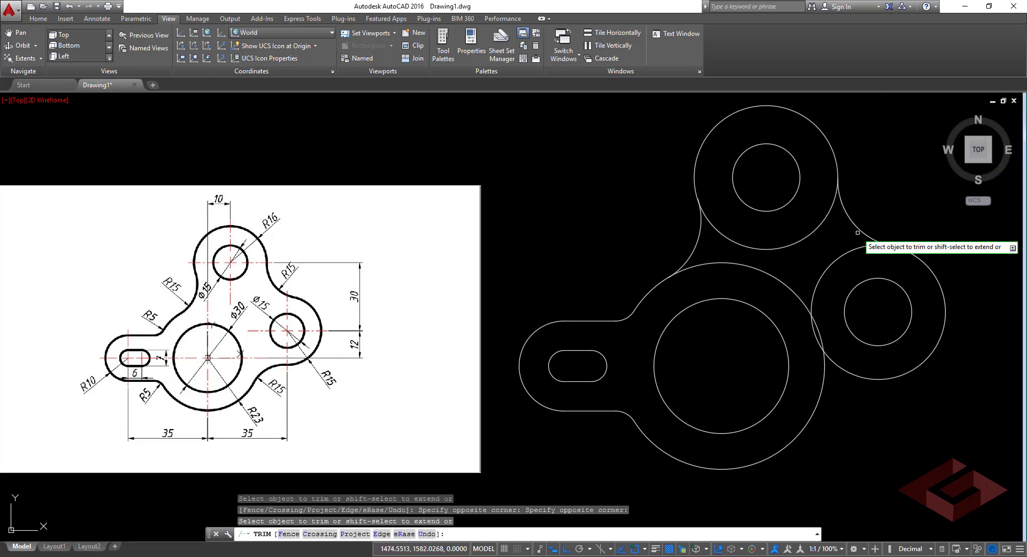
Step: Trim the large outer circle's upper arc and its portion inside the right-hand outer circle
{"action": "left_click", "coordinate": [786, 260]}
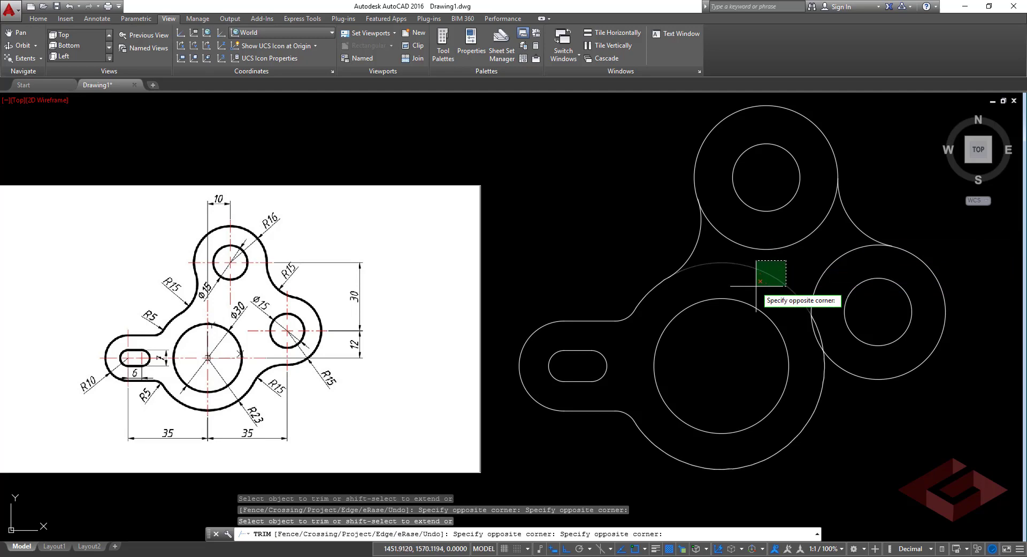
{"action": "left_click", "coordinate": [756, 286]}
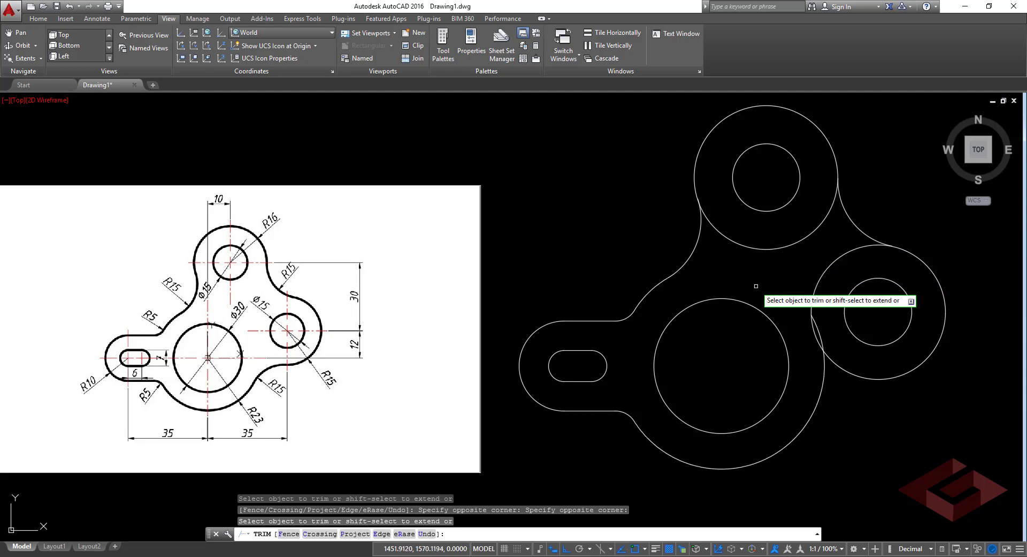
{"action": "left_click", "coordinate": [825, 333]}
{"action": "key", "text": "Return"}
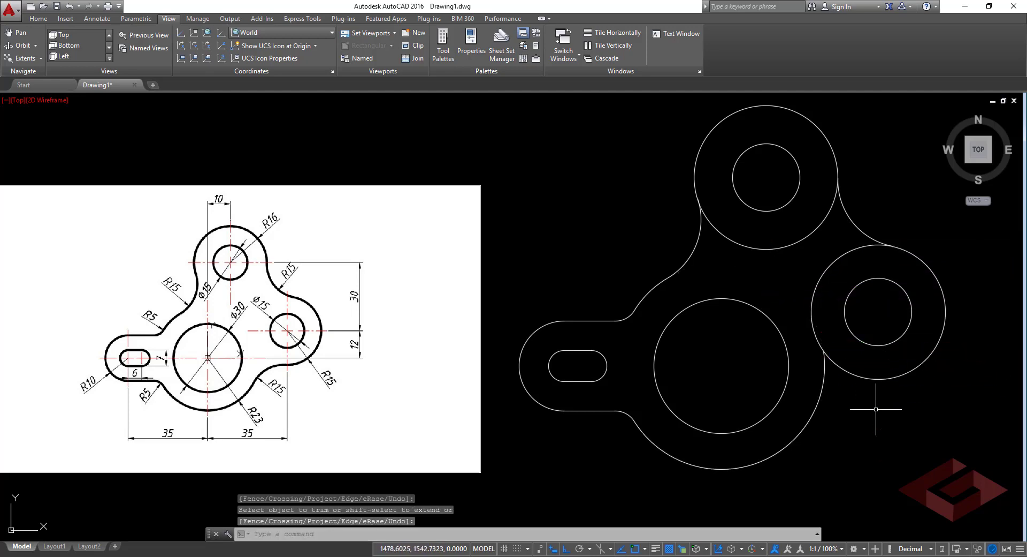
Step: Fillet the corner between the large outer arc and the underside of the right-hand outer circle with radius 15
{"action": "key", "text": "Return"}
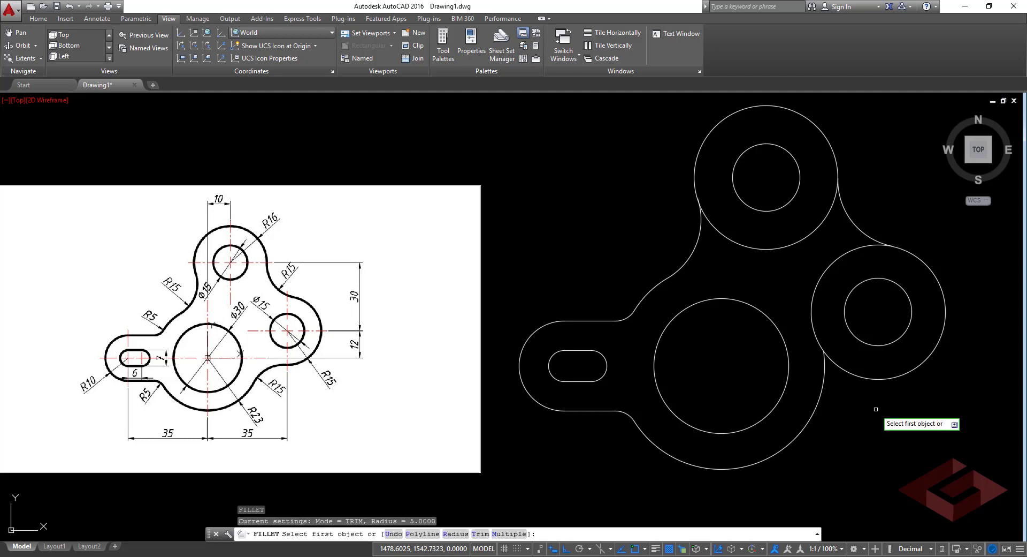
{"action": "type", "text": "r"}
{"action": "key", "text": "Return"}
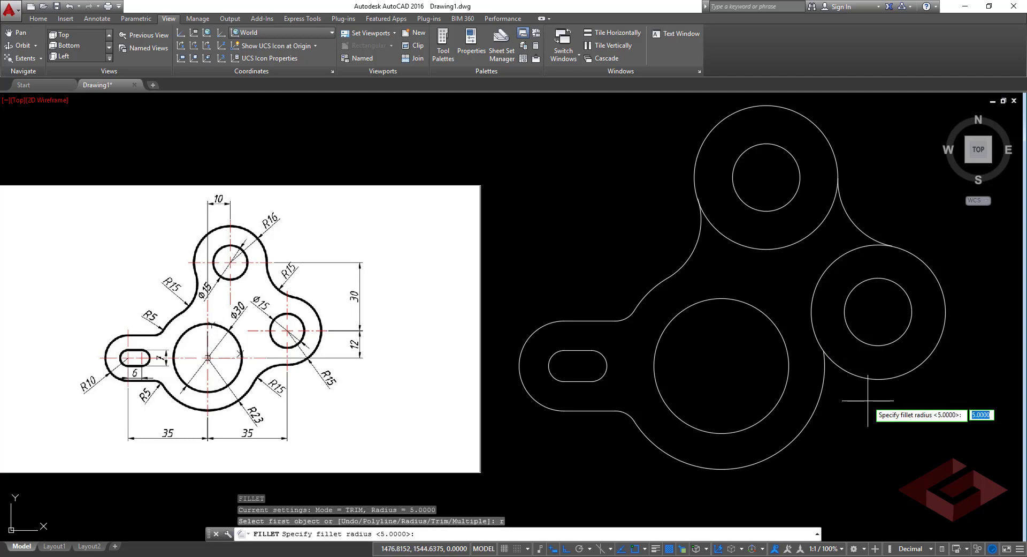
{"action": "type", "text": "15"}
{"action": "key", "text": "Return"}
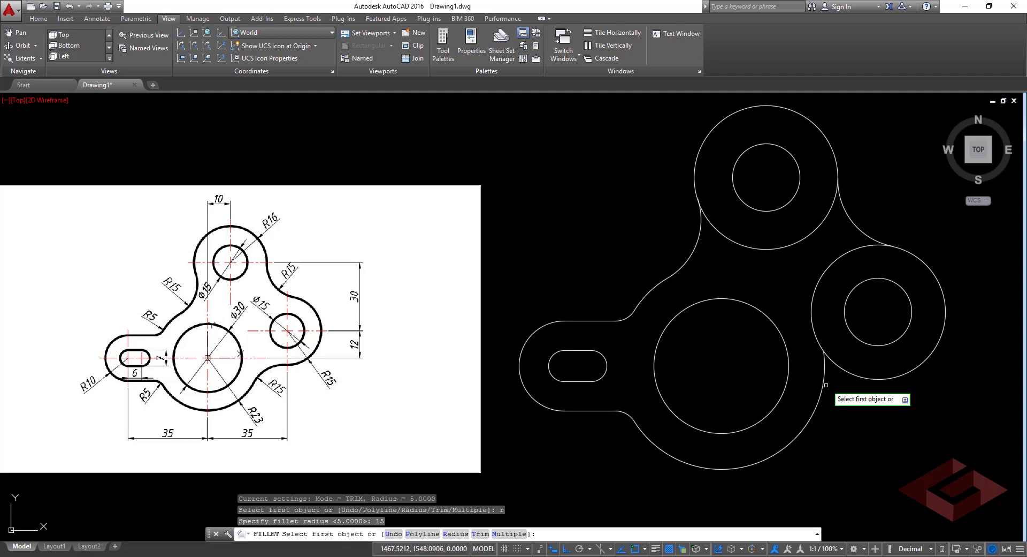
{"action": "left_click", "coordinate": [826, 385]}
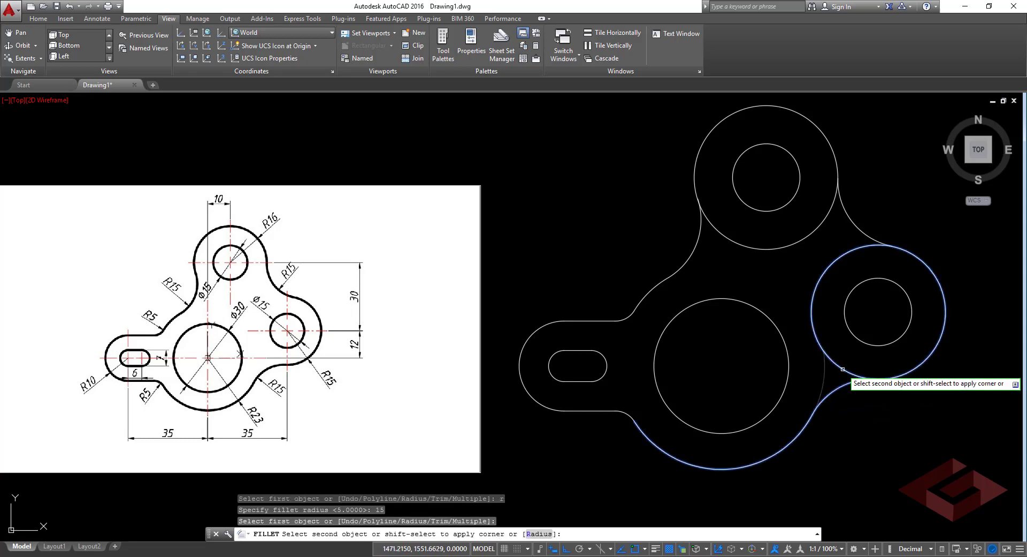
Step: Trim the remaining inner arcs of the upper and right-hand outer circles to leave one continuous outline
{"action": "type", "text": "te cor"}
{"action": "key", "text": "Return"}
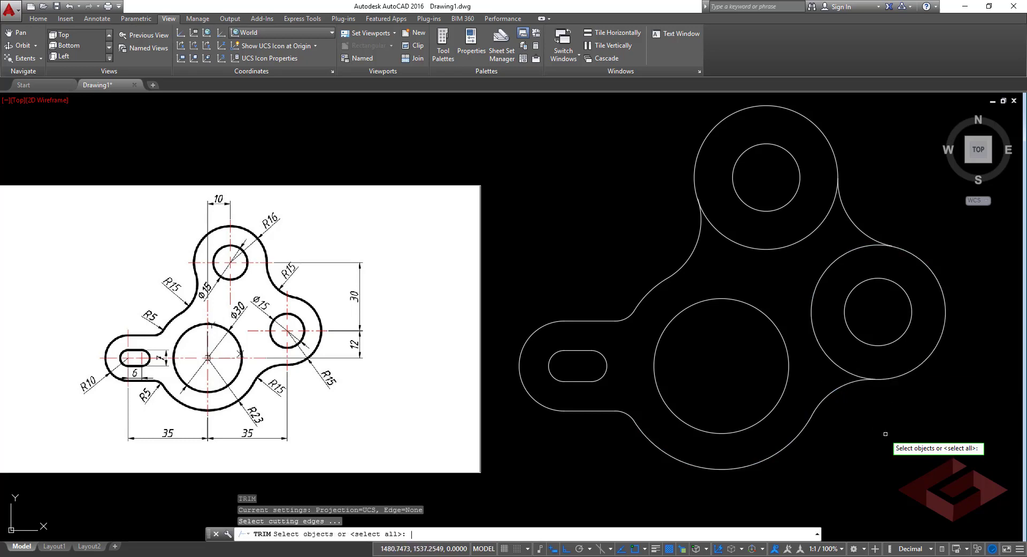
{"action": "key", "text": "Return"}
{"action": "left_click", "coordinate": [825, 296]}
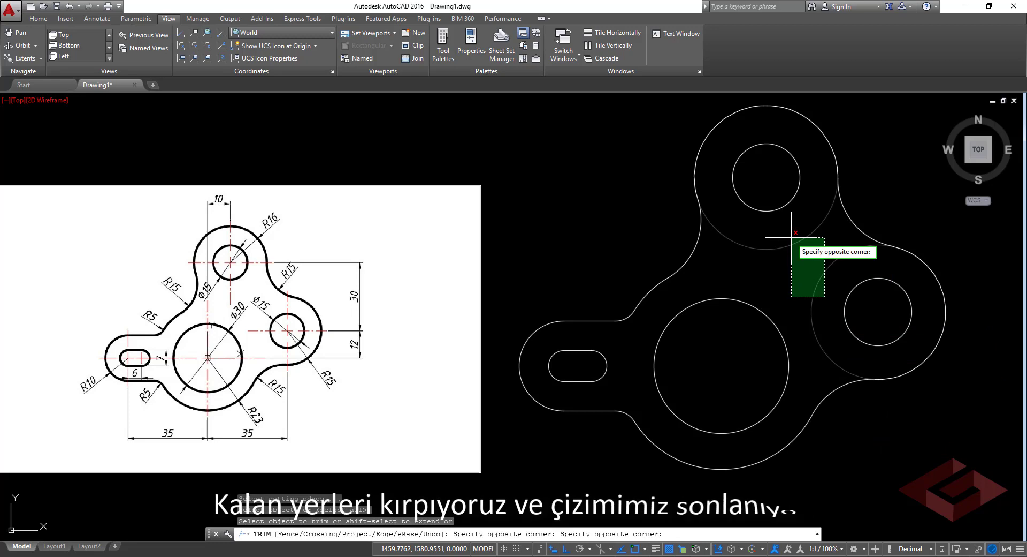
{"action": "left_click", "coordinate": [792, 237]}
{"action": "key", "text": "Return"}
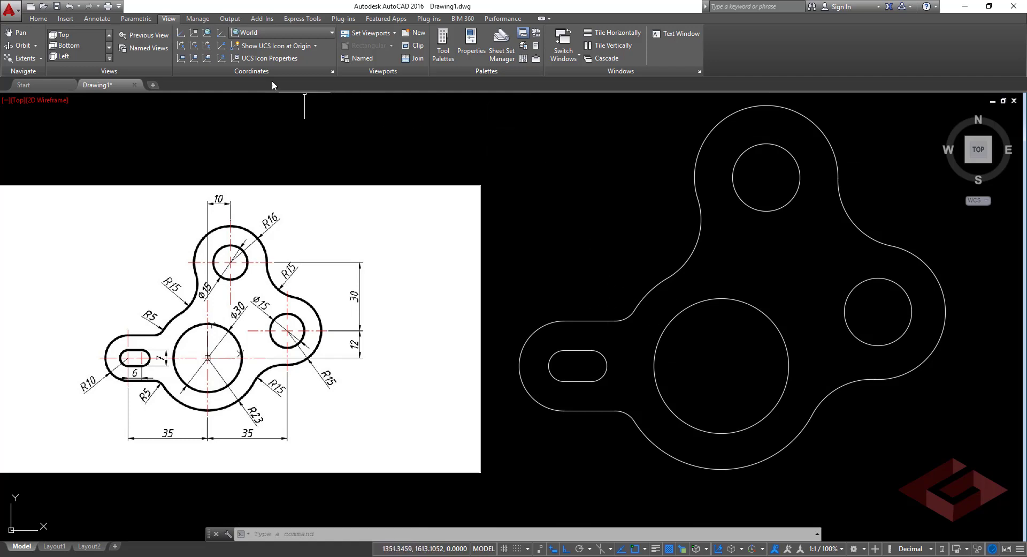
{"action": "left_click", "coordinate": [36, 20]}
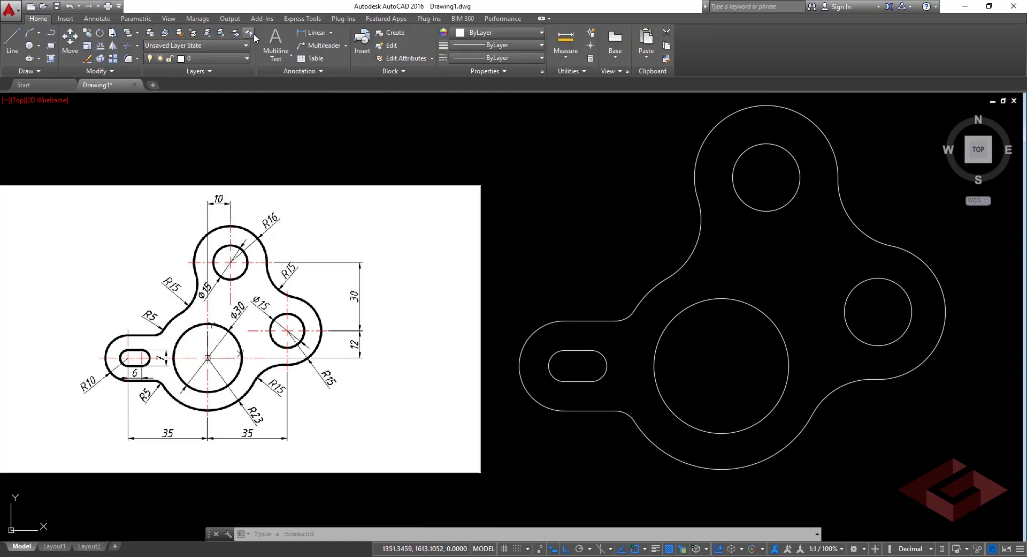
Step: Add linear dimensions for the slot's horizontal centre-to-centre distance below it and its overall height beside it
{"action": "left_click", "coordinate": [316, 32]}
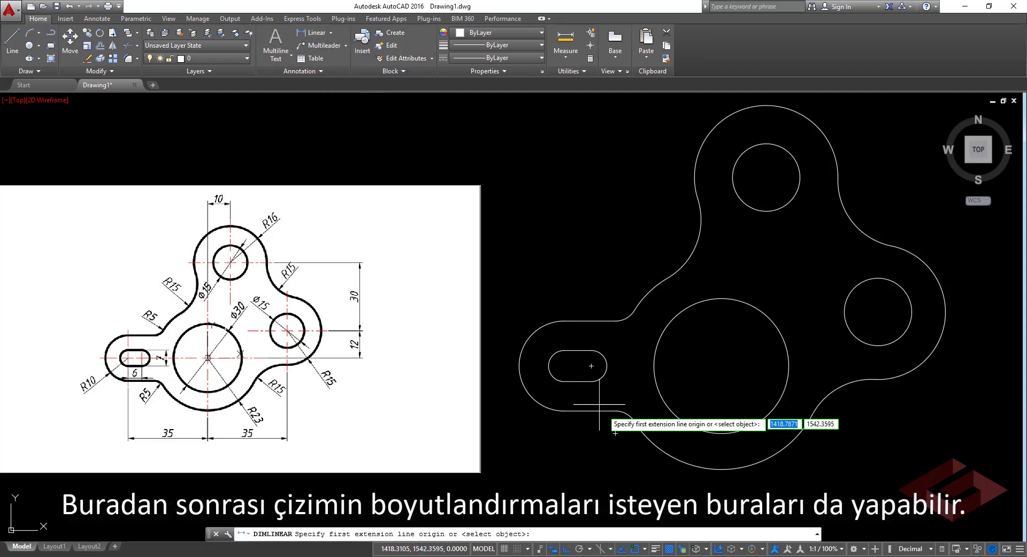
{"action": "left_click", "coordinate": [591, 365]}
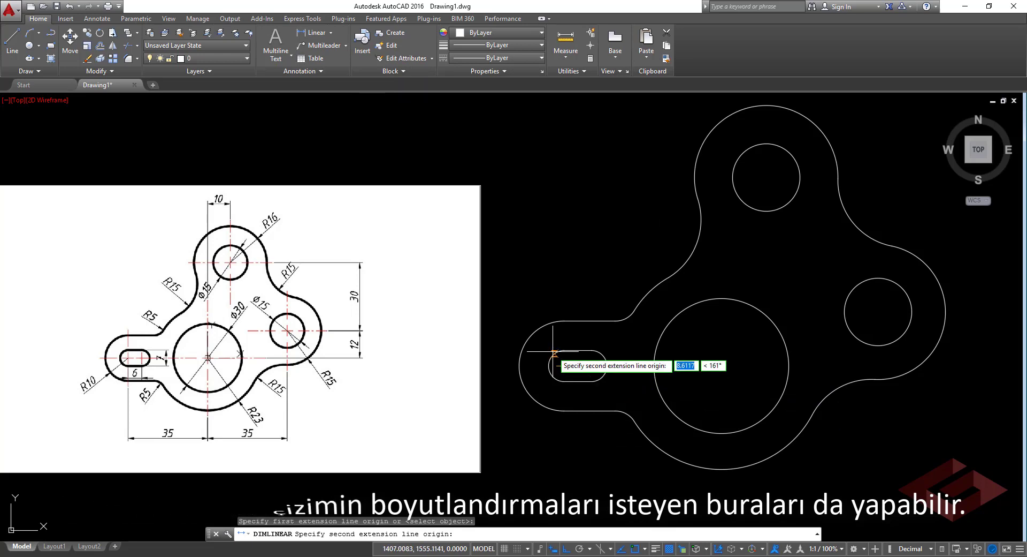
{"action": "left_click", "coordinate": [564, 366]}
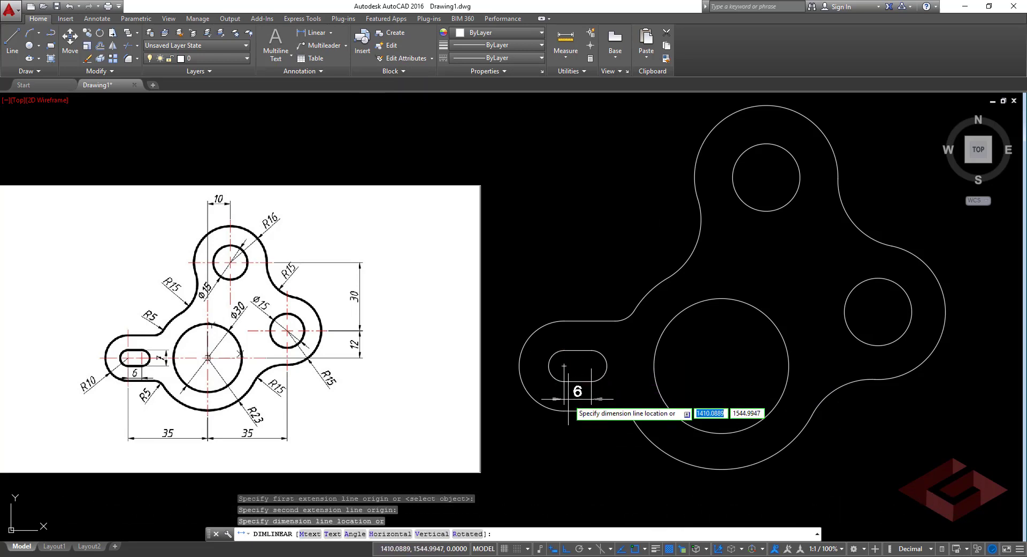
{"action": "left_click", "coordinate": [615, 399]}
{"action": "key", "text": "Return"}
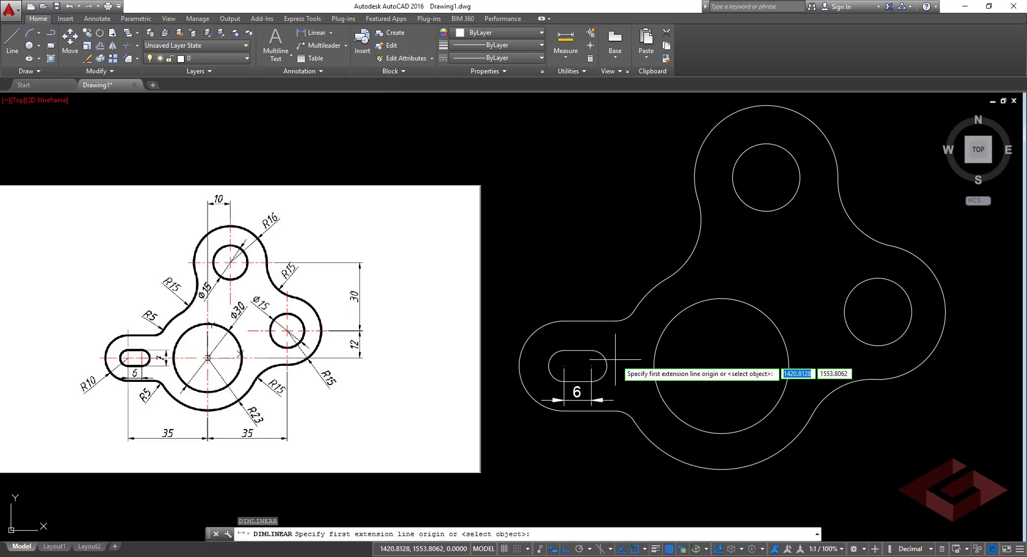
{"action": "left_click", "coordinate": [591, 351]}
{"action": "left_click", "coordinate": [591, 382]}
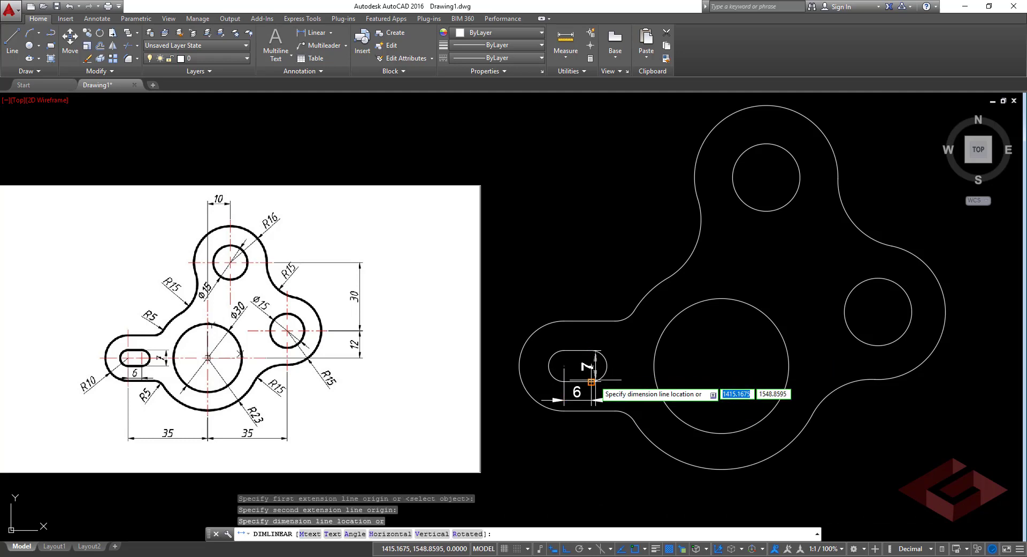
{"action": "left_click", "coordinate": [628, 380]}
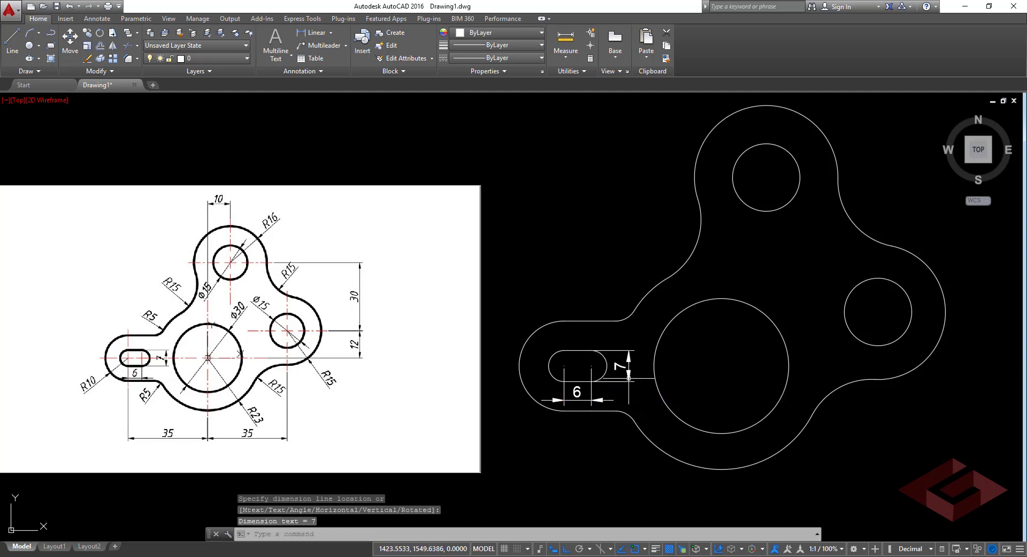
Step: Add aligned horizontal dimensions below the plate from the central hole's centre to the slot's left arc centre and to the right-hand hole's centre
{"action": "key", "text": "Return"}
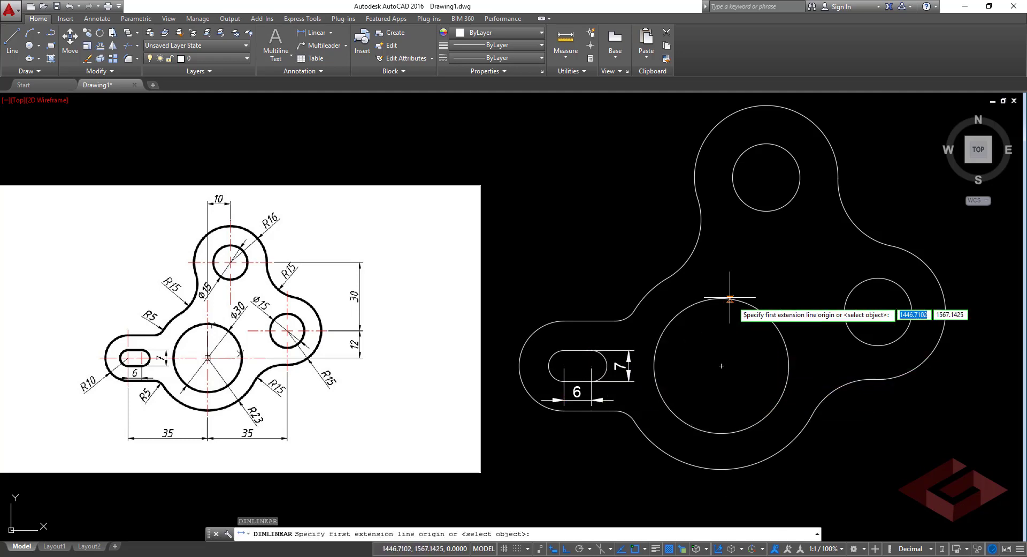
{"action": "left_click", "coordinate": [721, 365]}
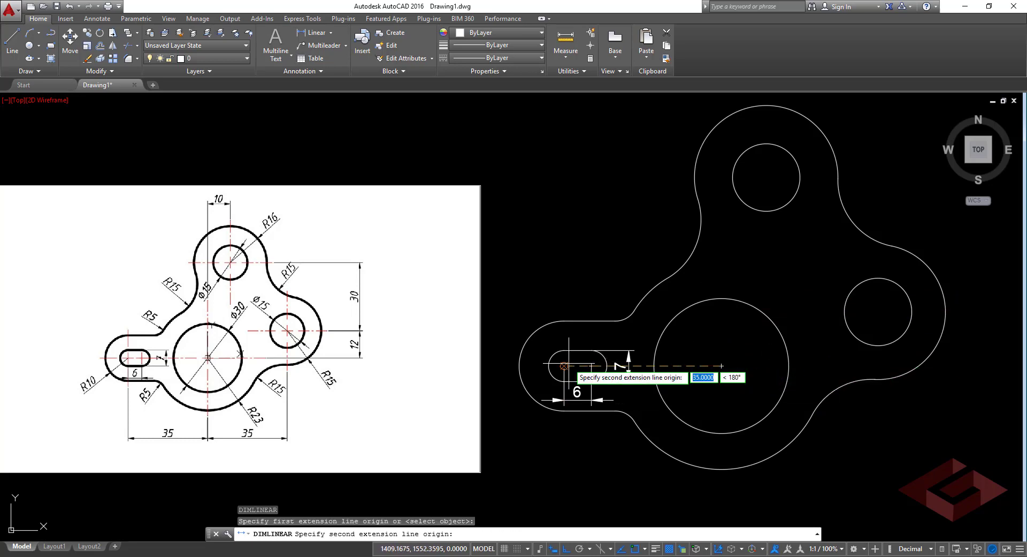
{"action": "left_click", "coordinate": [563, 366]}
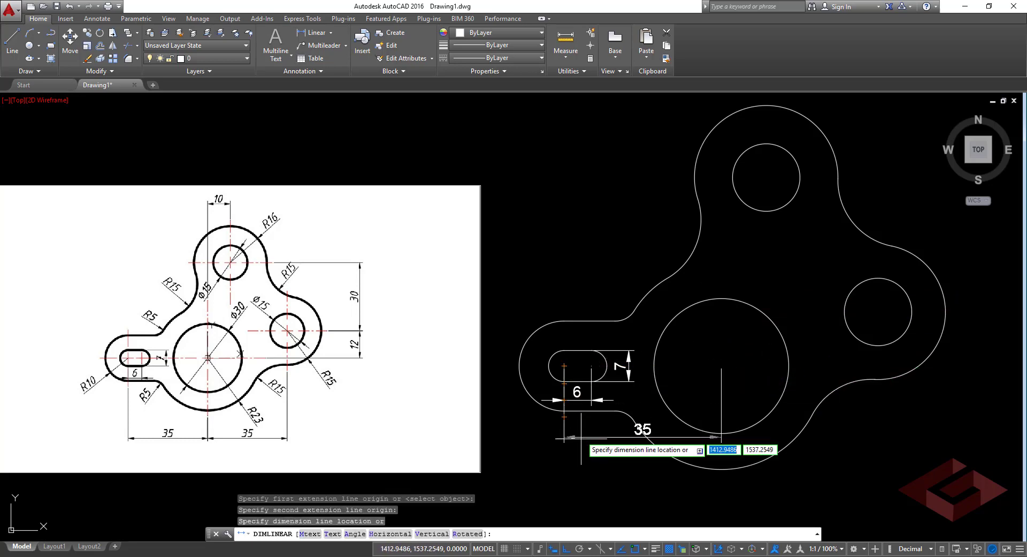
{"action": "left_click", "coordinate": [581, 483]}
{"action": "key", "text": "Return"}
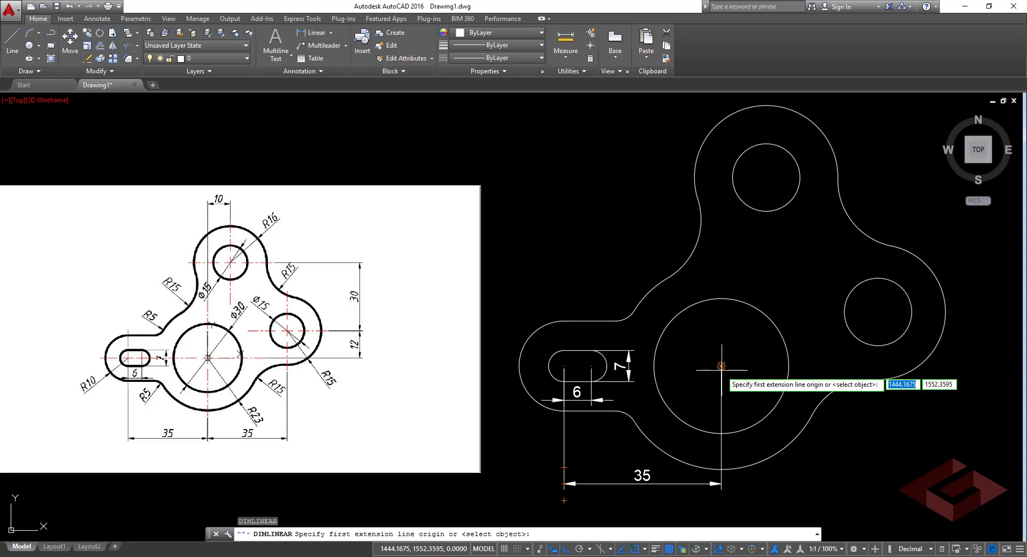
{"action": "left_click", "coordinate": [722, 366]}
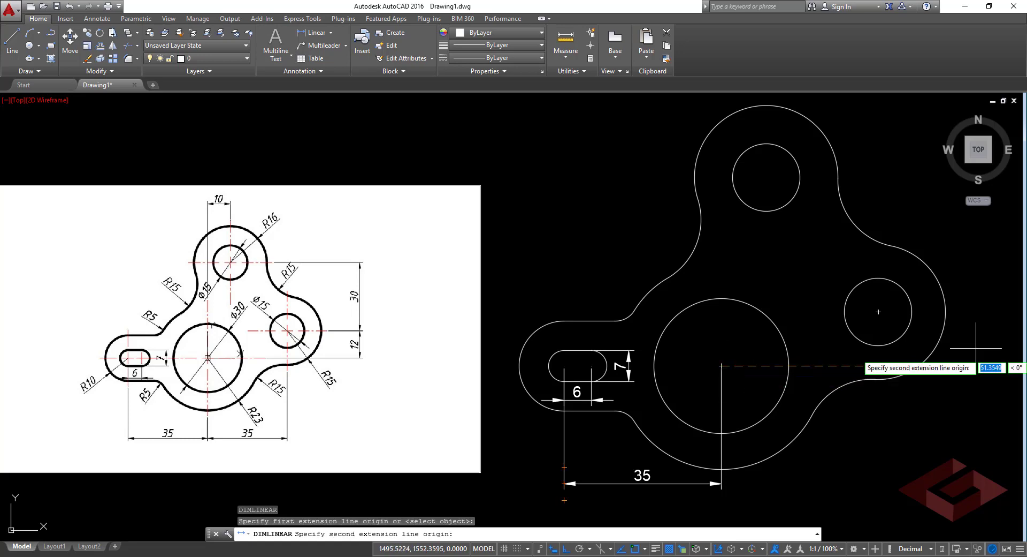
{"action": "left_click", "coordinate": [878, 311]}
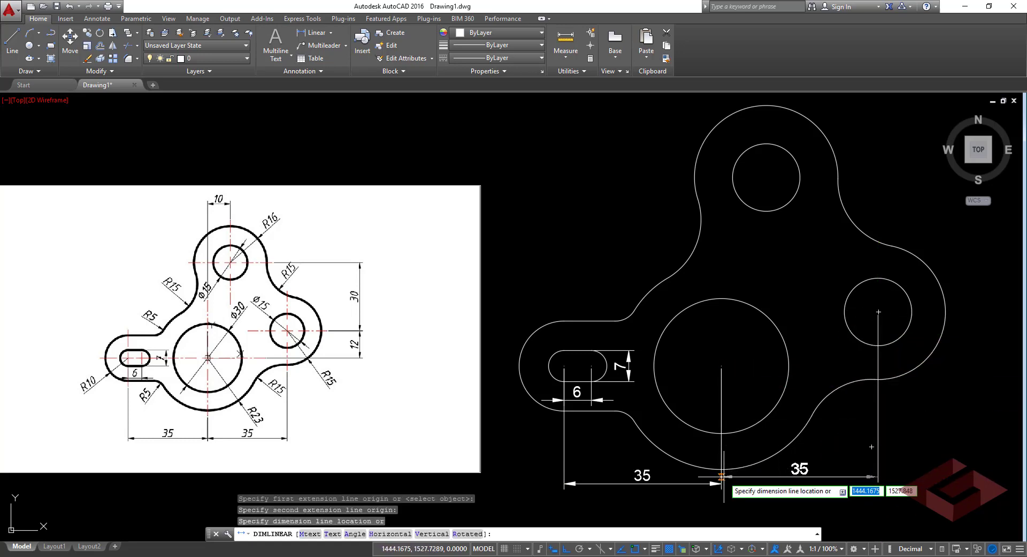
{"action": "left_click", "coordinate": [744, 483]}
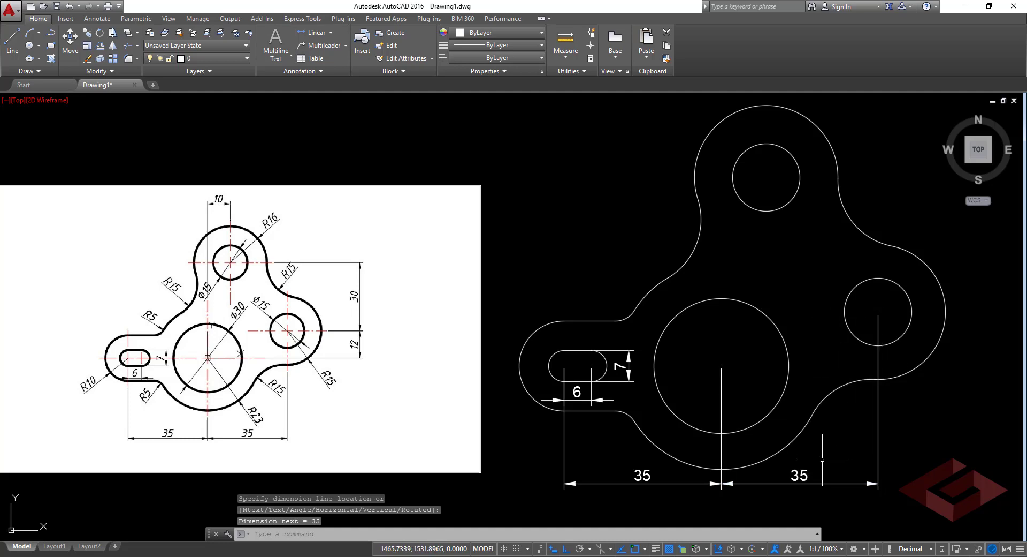
Step: Add stacked vertical dimensions right of the plate, from the central to the right-hand hole centre and from there to the upper hole centre
{"action": "key", "text": "Return"}
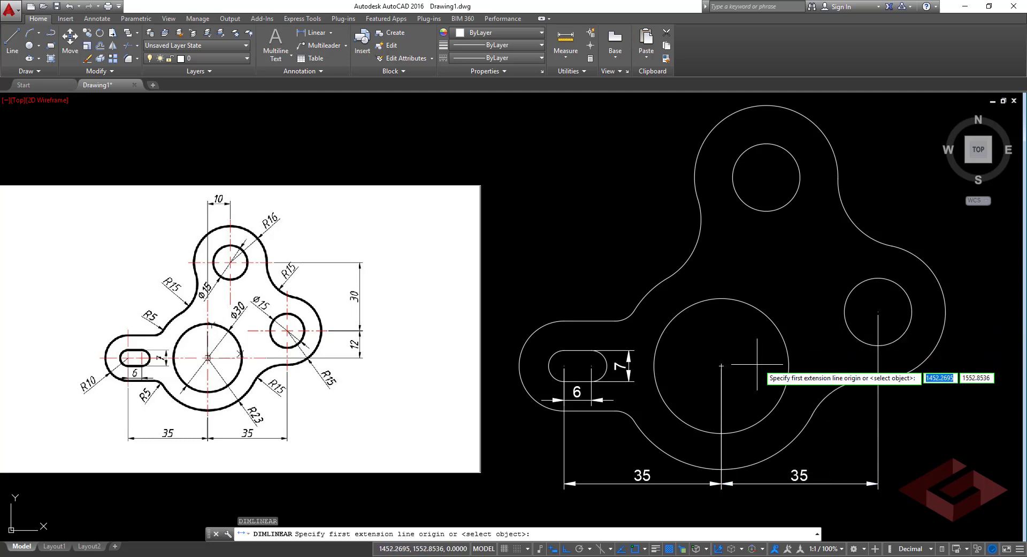
{"action": "left_click", "coordinate": [722, 365]}
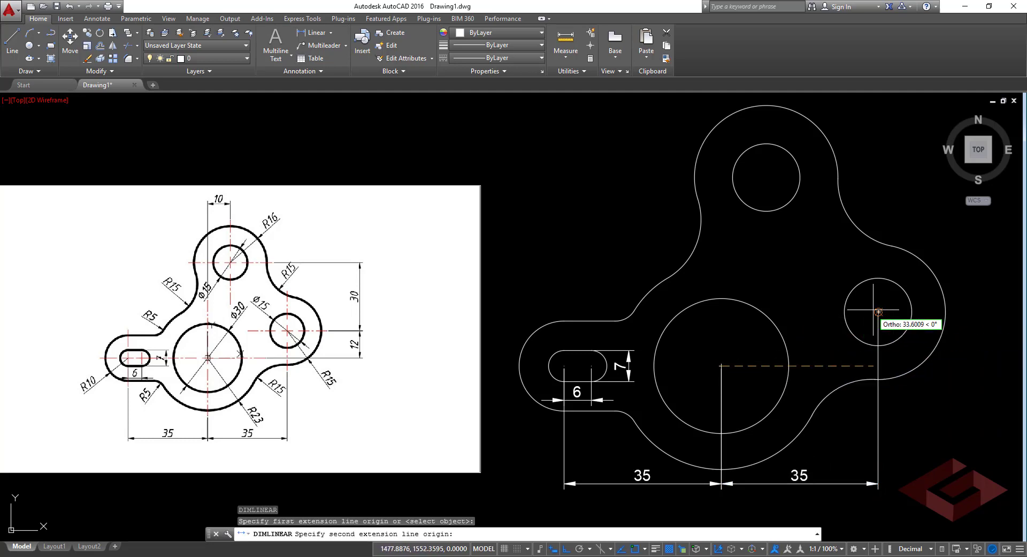
{"action": "left_click", "coordinate": [878, 311]}
{"action": "left_click", "coordinate": [978, 345]}
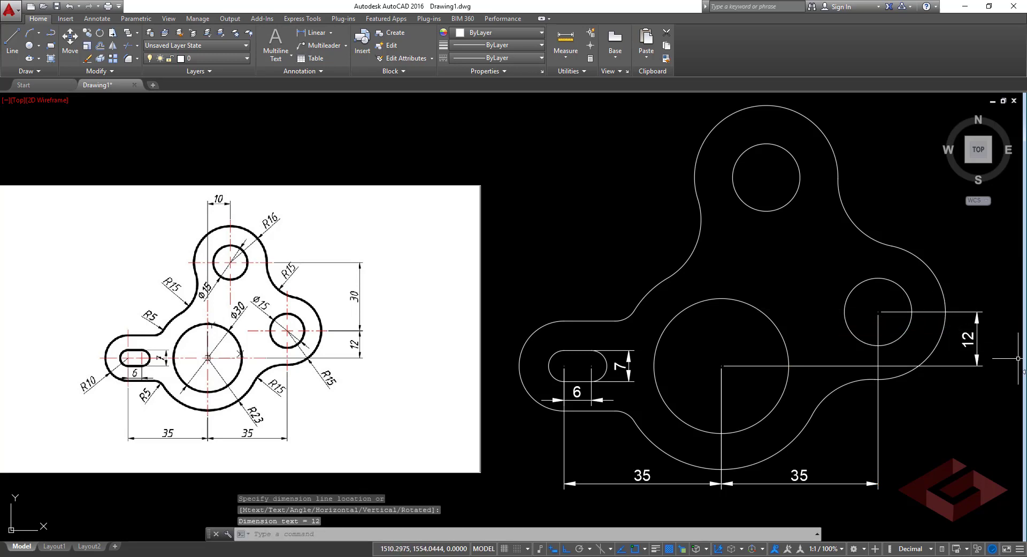
{"action": "key", "text": "Return"}
{"action": "left_click", "coordinate": [878, 311]}
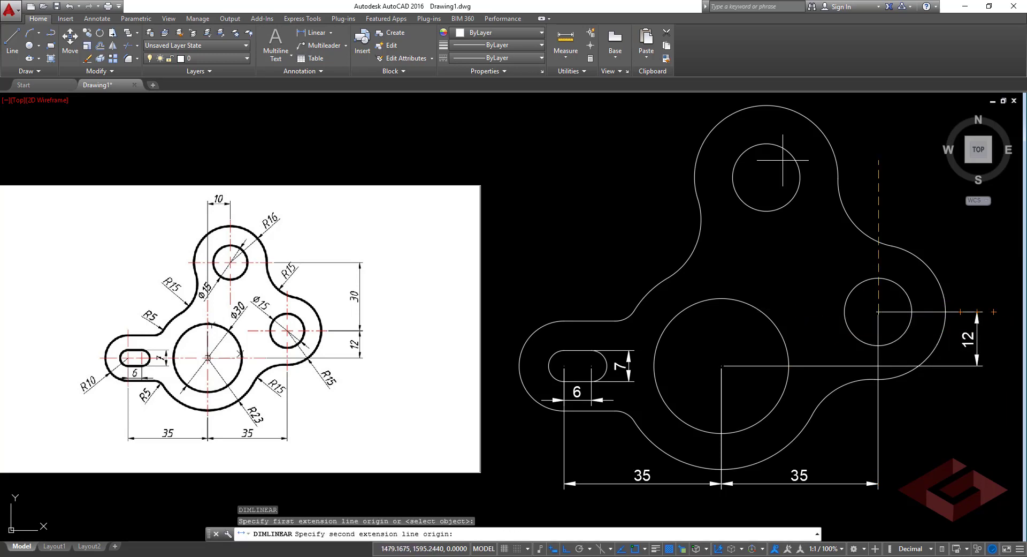
{"action": "left_click", "coordinate": [767, 177]}
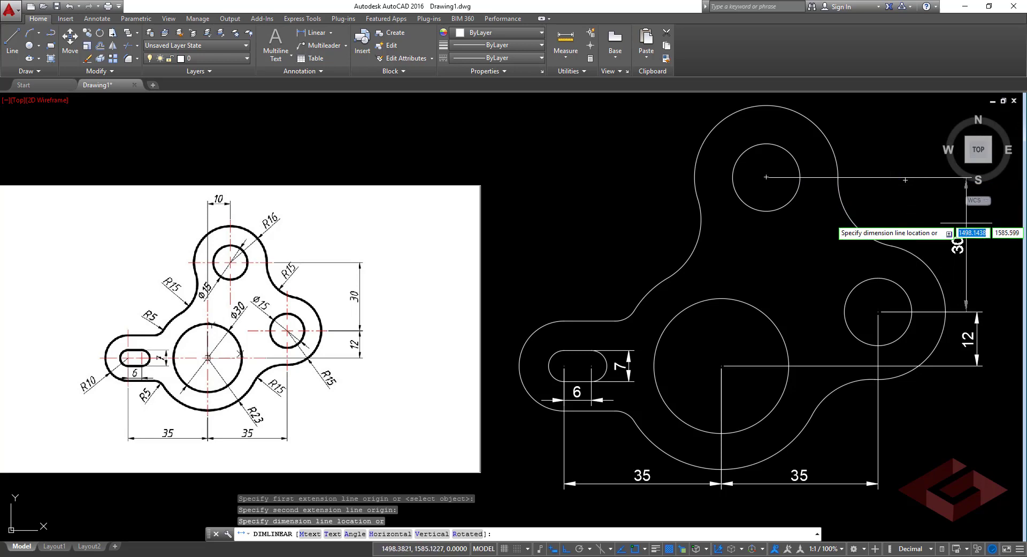
{"action": "left_click", "coordinate": [978, 312]}
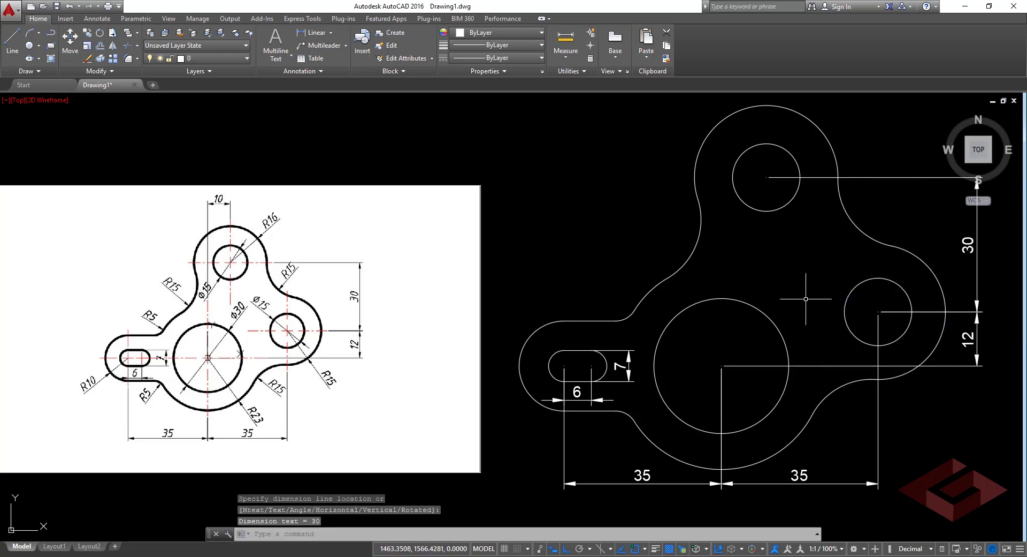
Step: Dimension the horizontal offset between the upper and central hole centres, placing it just above the upper hole
{"action": "key", "text": "Return"}
{"action": "left_click", "coordinate": [767, 178]}
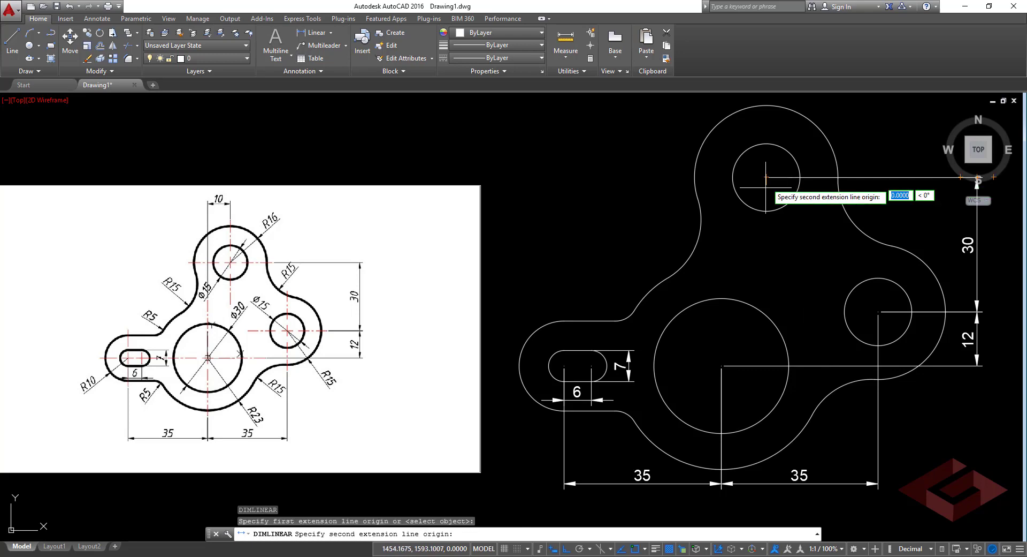
{"action": "left_click", "coordinate": [721, 365]}
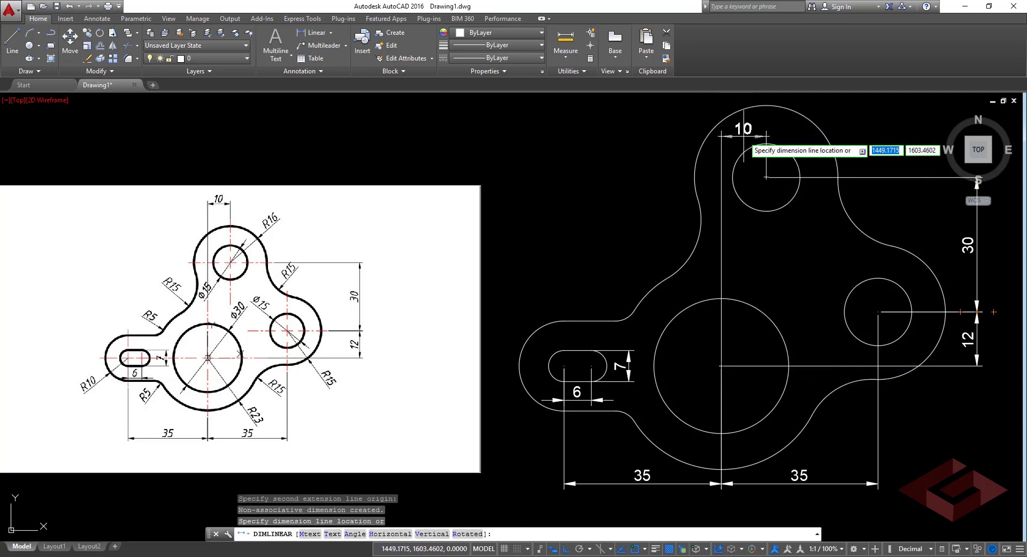
{"action": "left_click", "coordinate": [744, 136]}
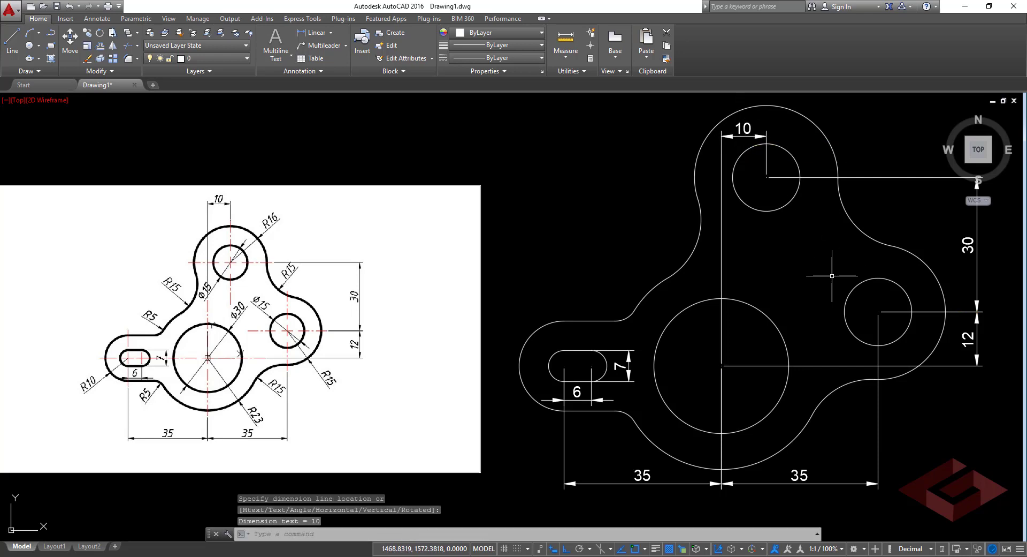
Step: Add radius dimensions to the concave arc on the plate's upper-left side and to the fillet above the slotted arm
{"action": "left_click", "coordinate": [331, 33]}
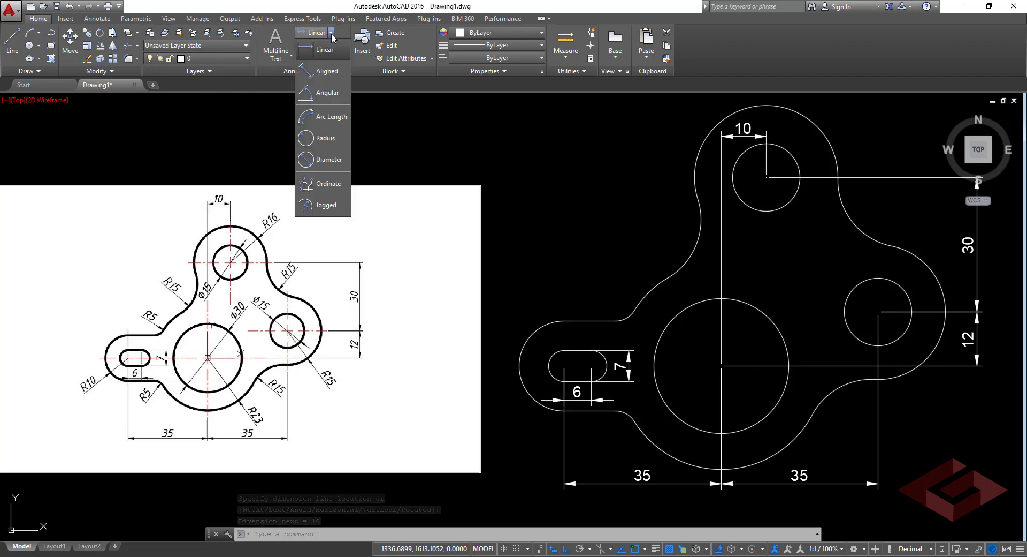
{"action": "left_click", "coordinate": [324, 138]}
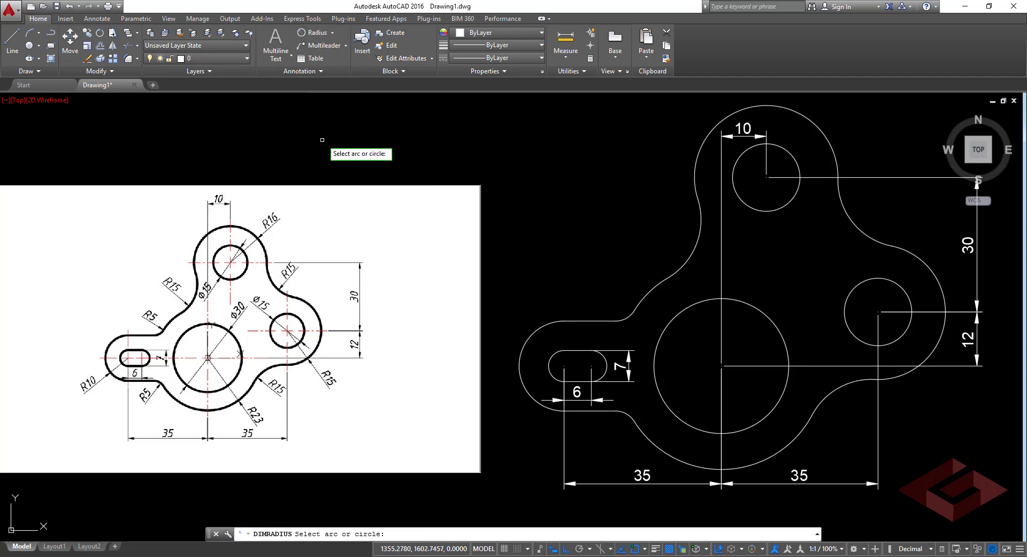
{"action": "left_click", "coordinate": [689, 250]}
{"action": "left_click", "coordinate": [667, 240]}
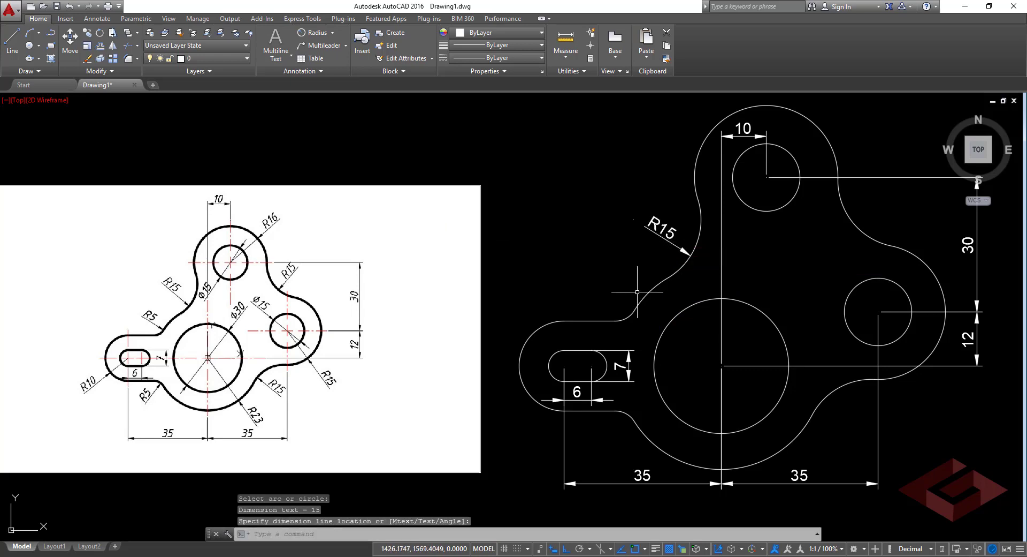
{"action": "key", "text": "Return"}
{"action": "left_click", "coordinate": [629, 315]}
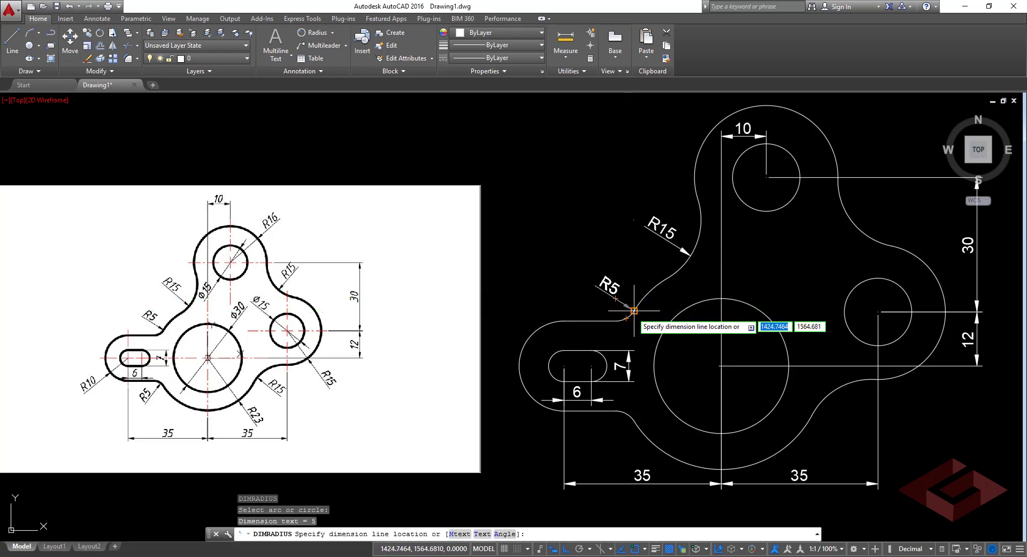
{"action": "left_click", "coordinate": [643, 331]}
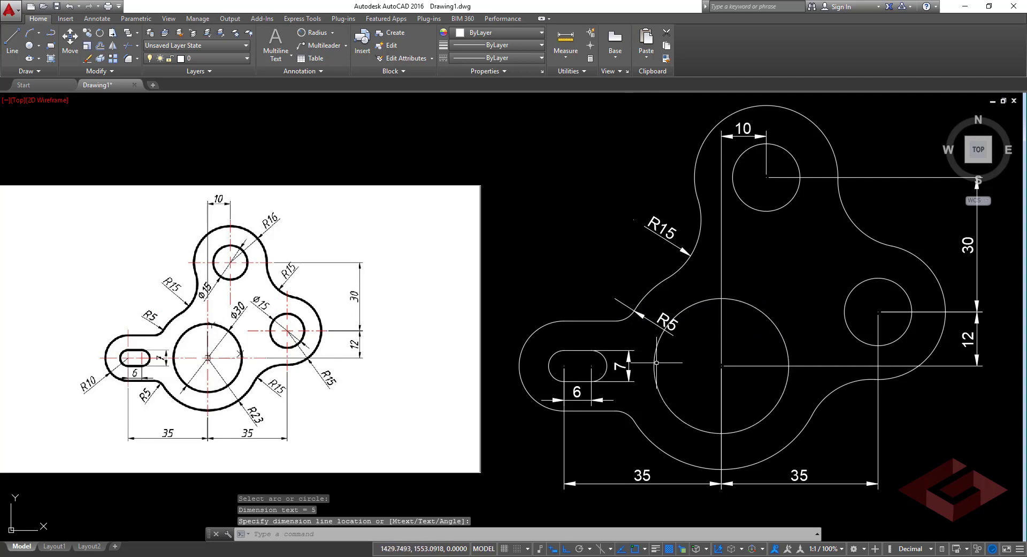
Step: Add a radius dimension to the fillet below the slotted arm and move its text outside the outline
{"action": "key", "text": "Return"}
{"action": "left_click", "coordinate": [628, 415]}
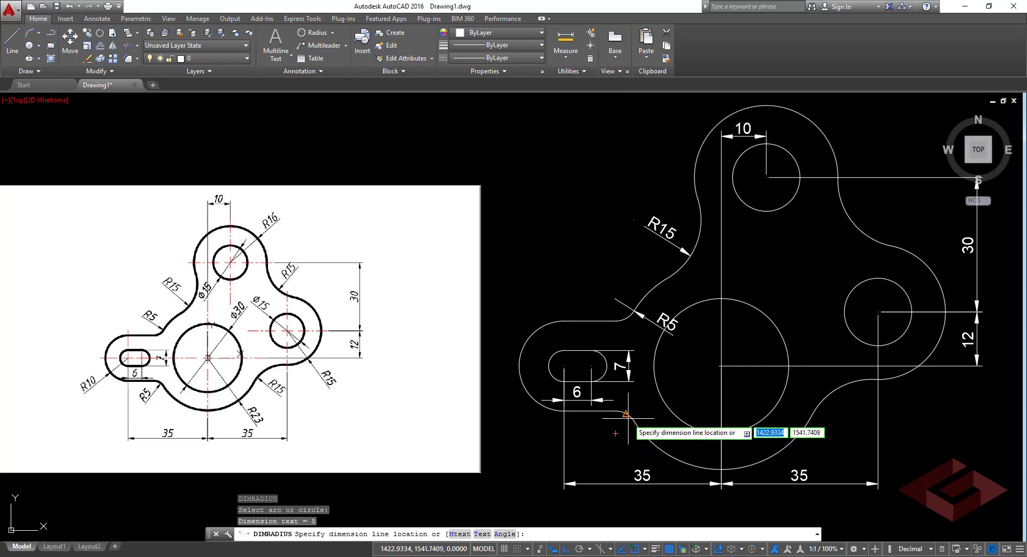
{"action": "left_click", "coordinate": [626, 416]}
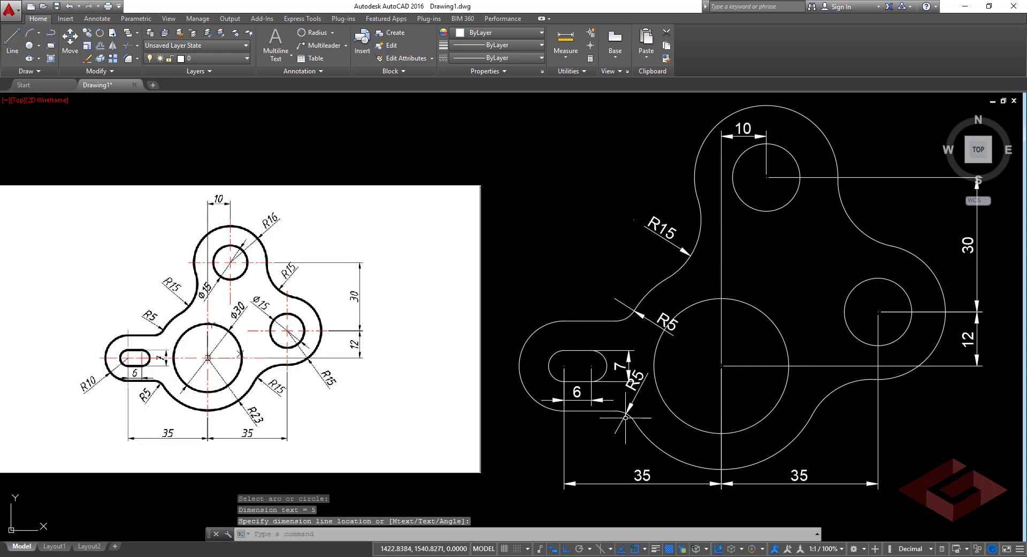
{"action": "left_click", "coordinate": [632, 408]}
{"action": "left_click", "coordinate": [615, 432]}
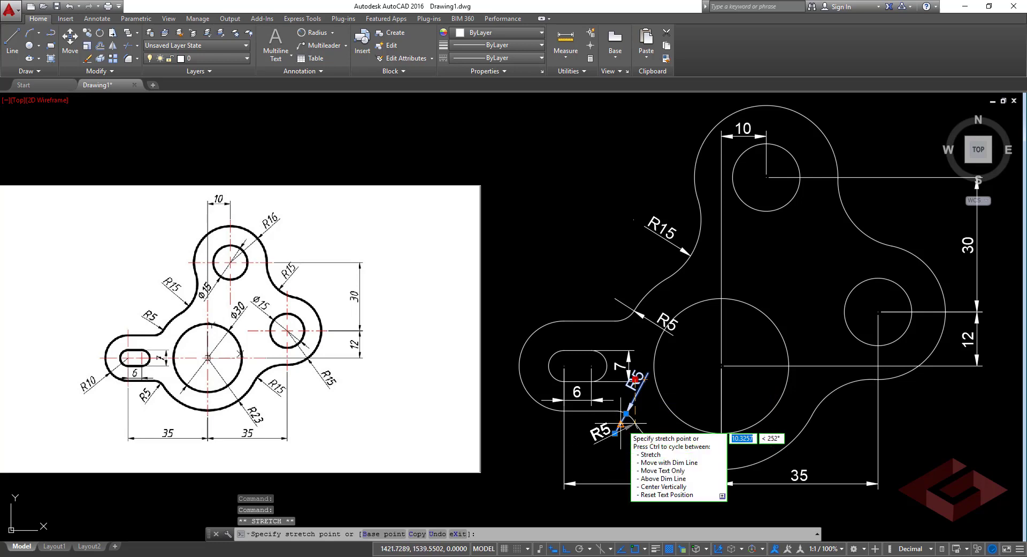
{"action": "left_click", "coordinate": [620, 423]}
{"action": "left_click", "coordinate": [653, 375]}
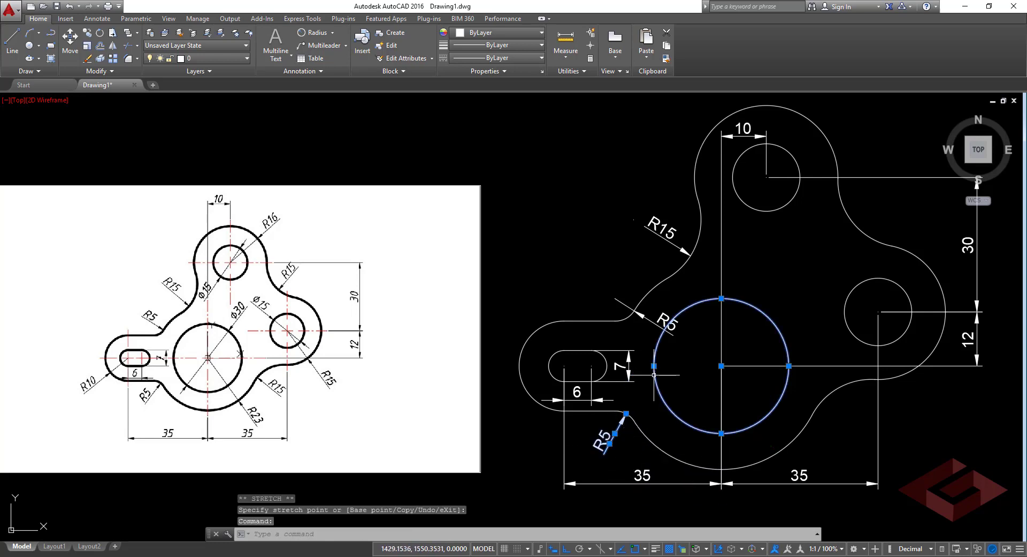
{"action": "key", "text": "Escape"}
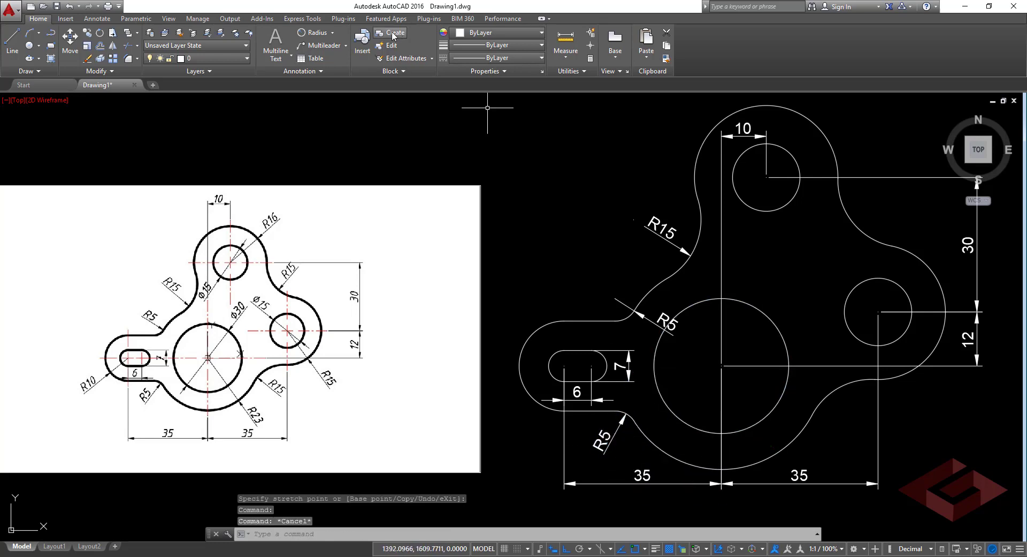
Step: Add a radius dimension to the outer arc around the right-hand hole, placing its text outside the outline at the lower right
{"action": "left_click", "coordinate": [314, 34]}
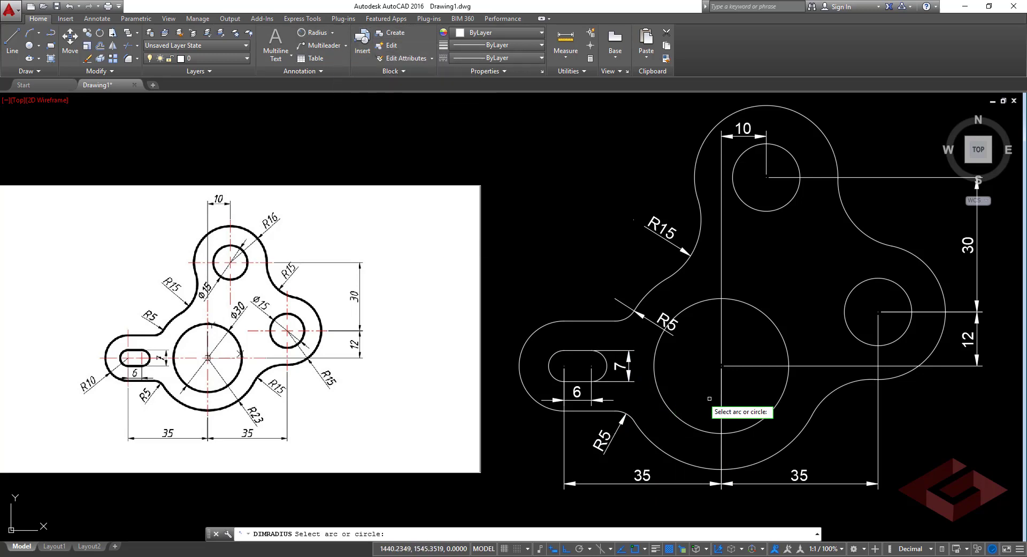
{"action": "left_click", "coordinate": [929, 354]}
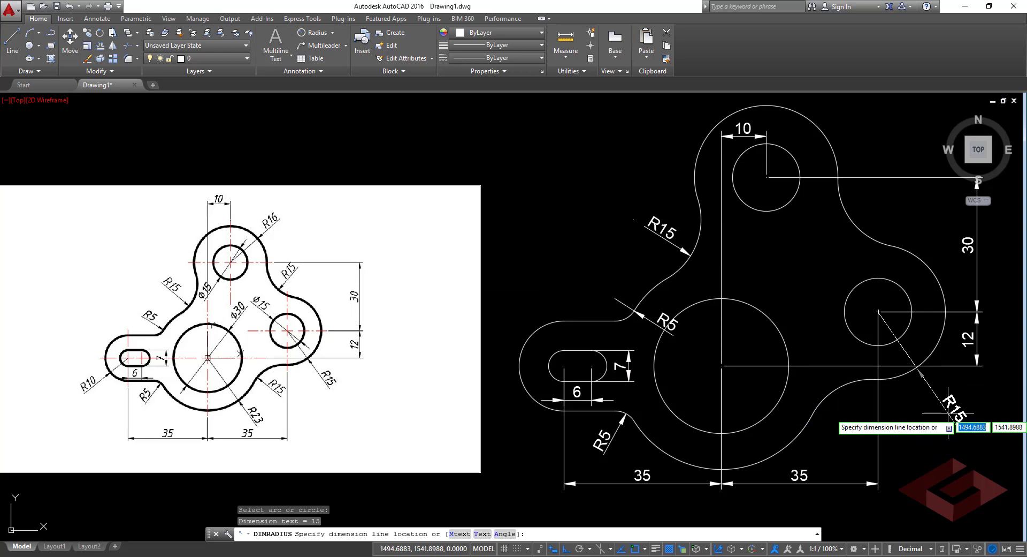
{"action": "left_click", "coordinate": [948, 412]}
{"action": "key", "text": "Return"}
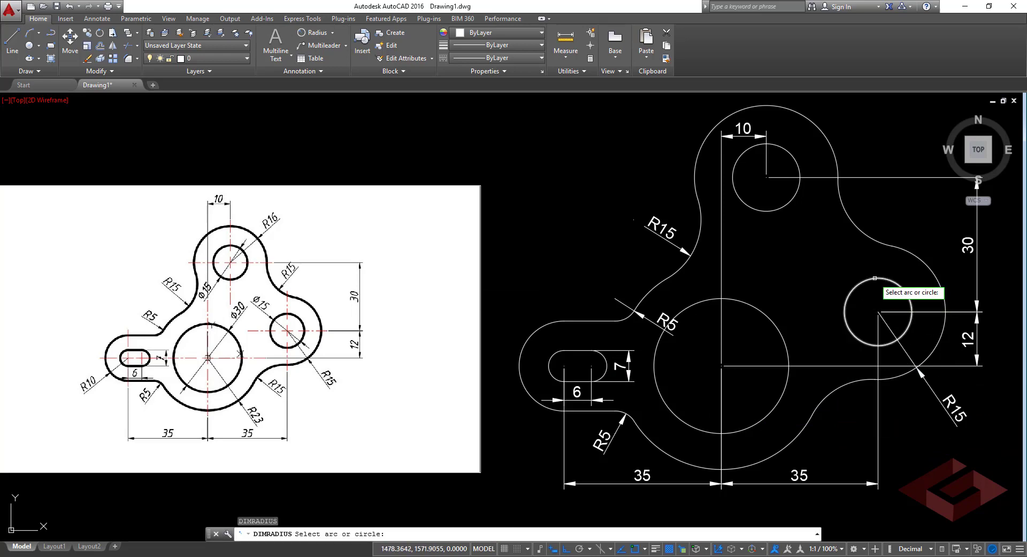
Step: Add a radius dimension to the outer arc around the upper hole, placing its text outside the outline at the upper left
{"action": "left_click", "coordinate": [875, 277]}
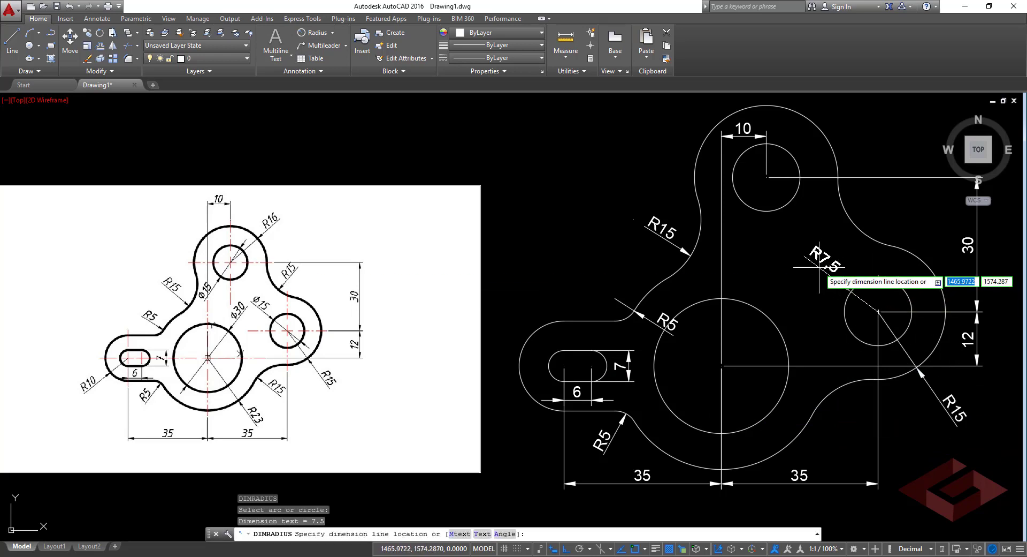
{"action": "key", "text": "Escape"}
{"action": "key", "text": "Return"}
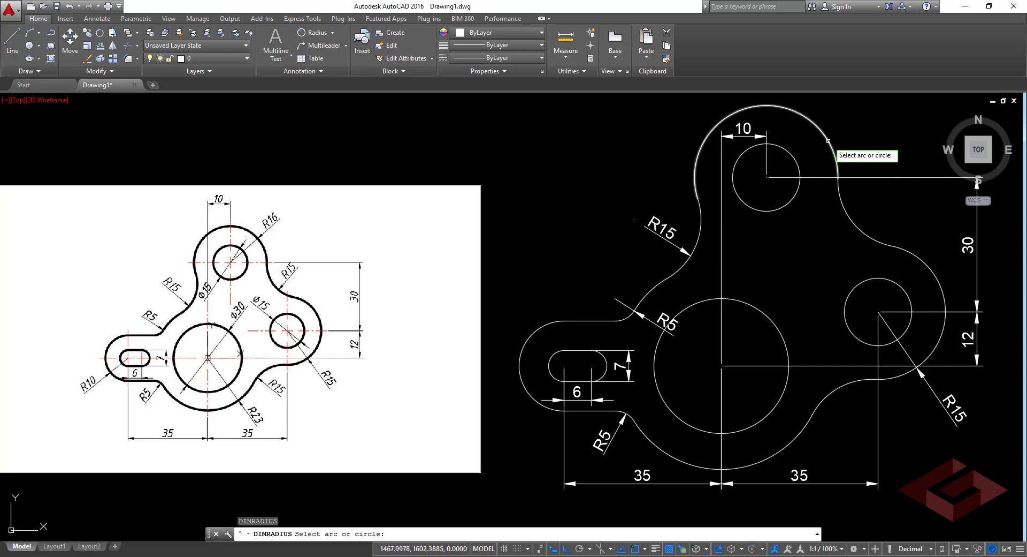
{"action": "left_click", "coordinate": [702, 150]}
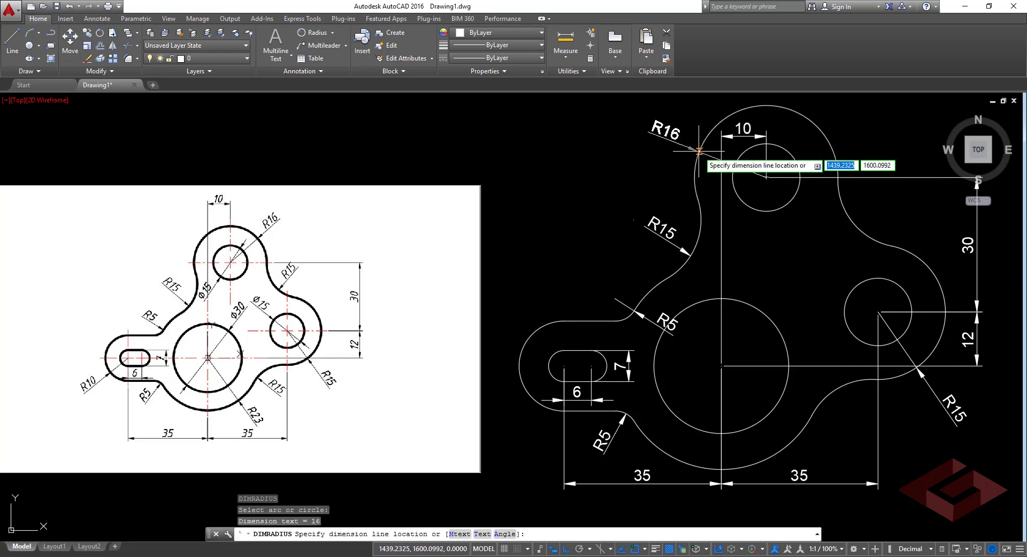
{"action": "left_click", "coordinate": [632, 145]}
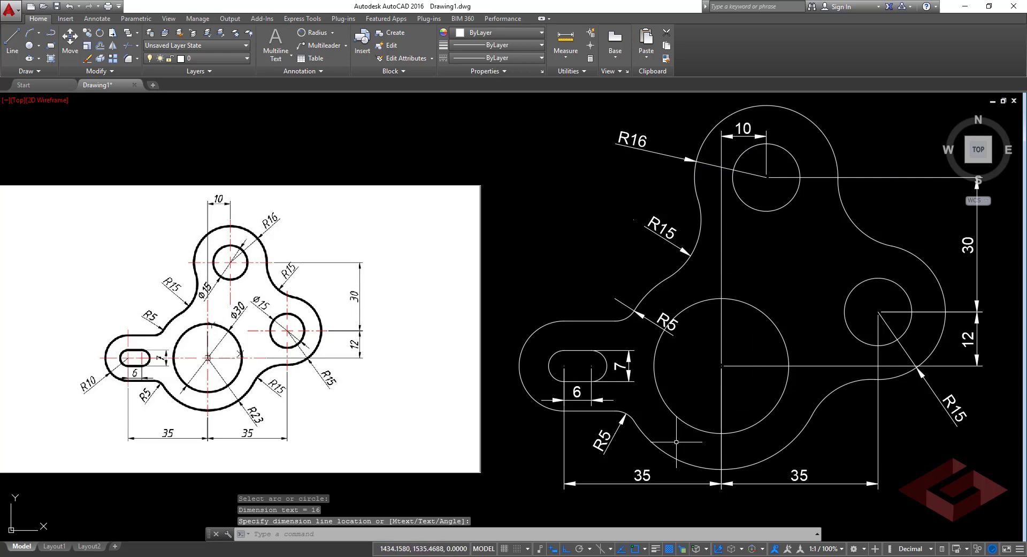
Step: Add radius dimensions to the large outer arc below the central hole and to the slotted arm's rounded end, with both texts outside the outline
{"action": "key", "text": "Return"}
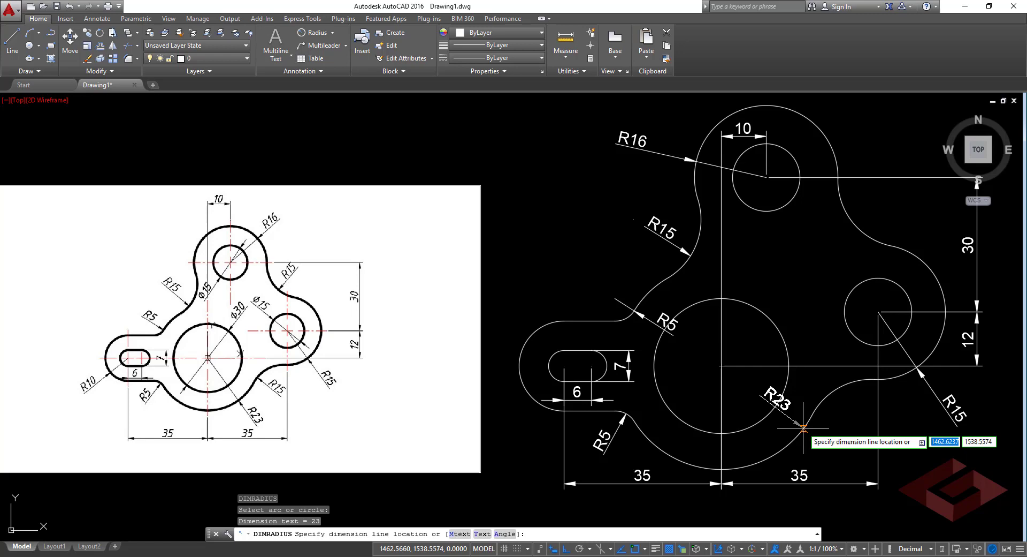
{"action": "left_click", "coordinate": [838, 461]}
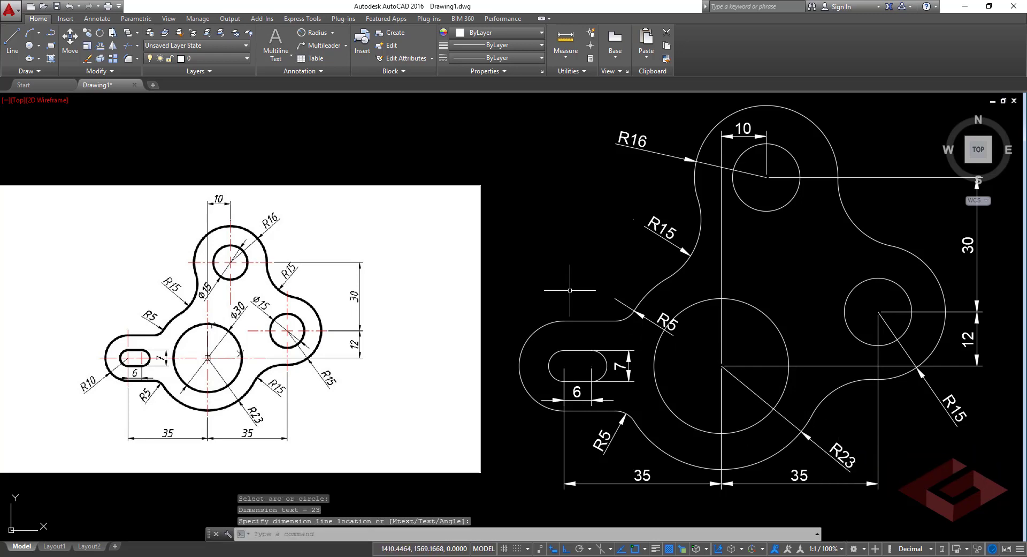
{"action": "key", "text": "Return"}
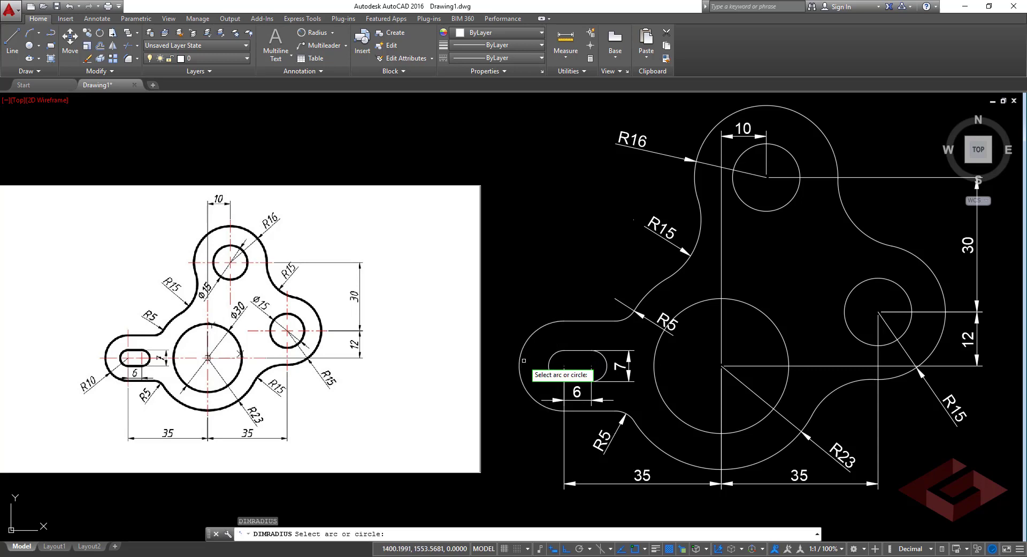
{"action": "left_click", "coordinate": [520, 357]}
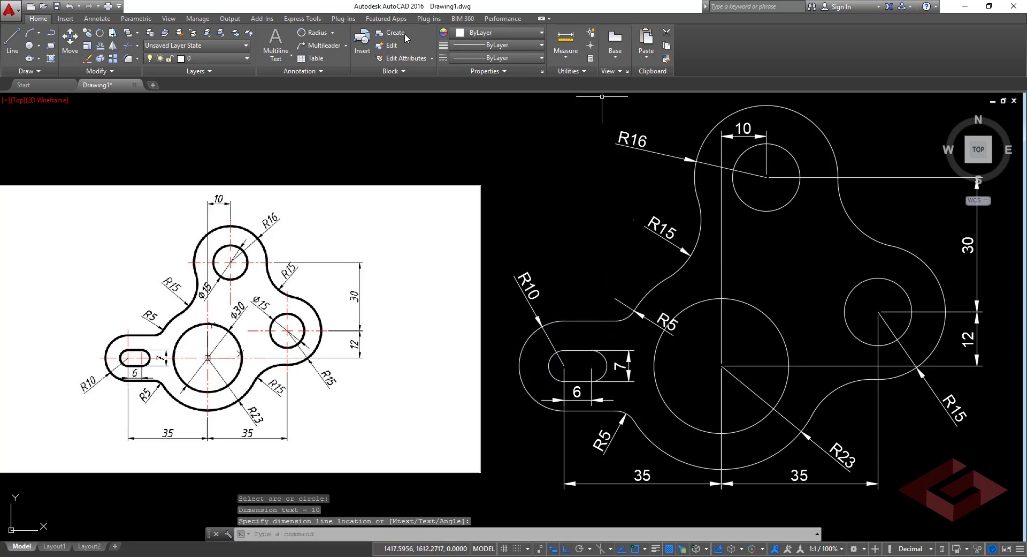
Step: Add diameter dimensions to the upper hole and the right-hand hole, placing the texts inside the plate below and left of the holes respectively
{"action": "left_click", "coordinate": [333, 33]}
{"action": "left_click", "coordinate": [319, 160]}
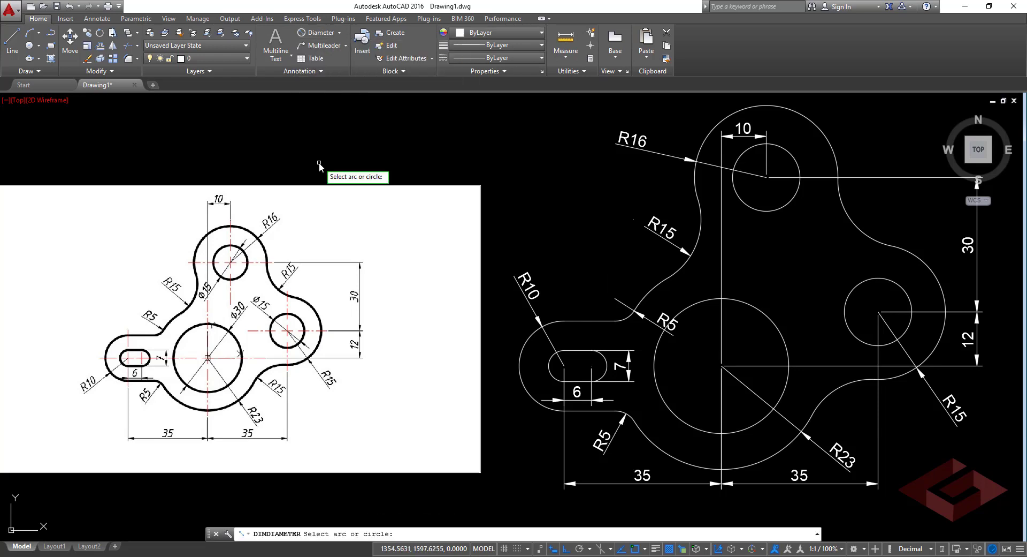
{"action": "left_click", "coordinate": [783, 208]}
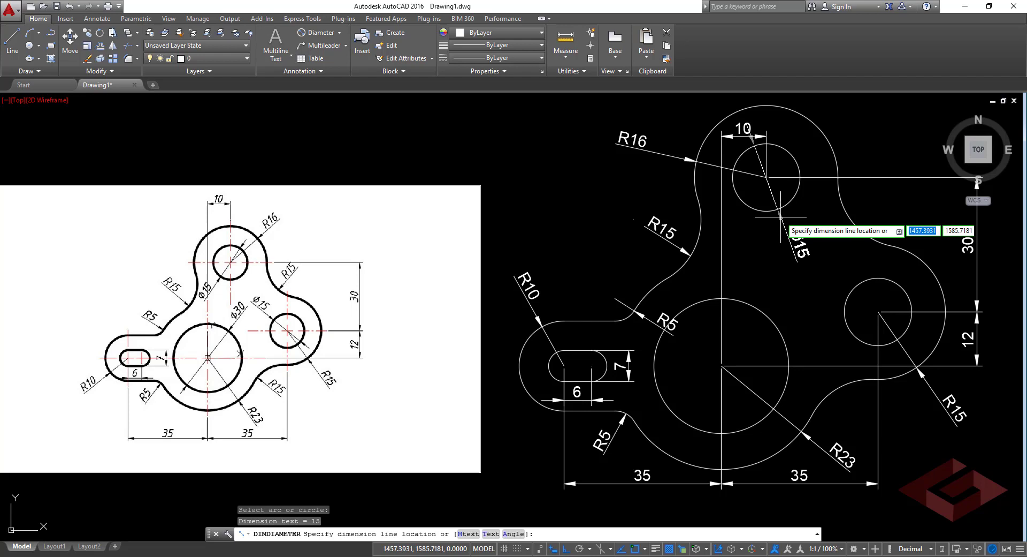
{"action": "left_click", "coordinate": [783, 256]}
{"action": "key", "text": "Return"}
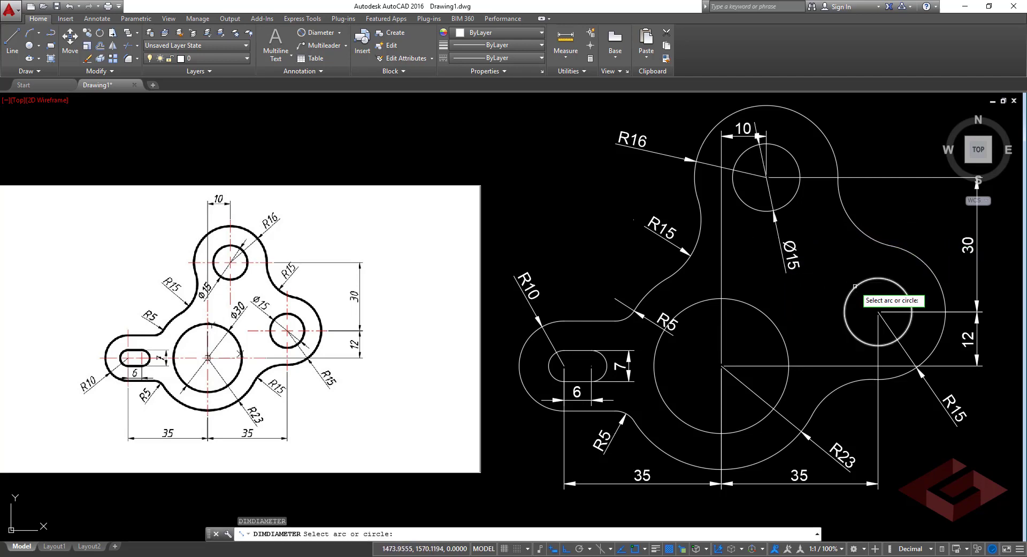
{"action": "left_click", "coordinate": [854, 289]}
{"action": "left_click", "coordinate": [797, 302]}
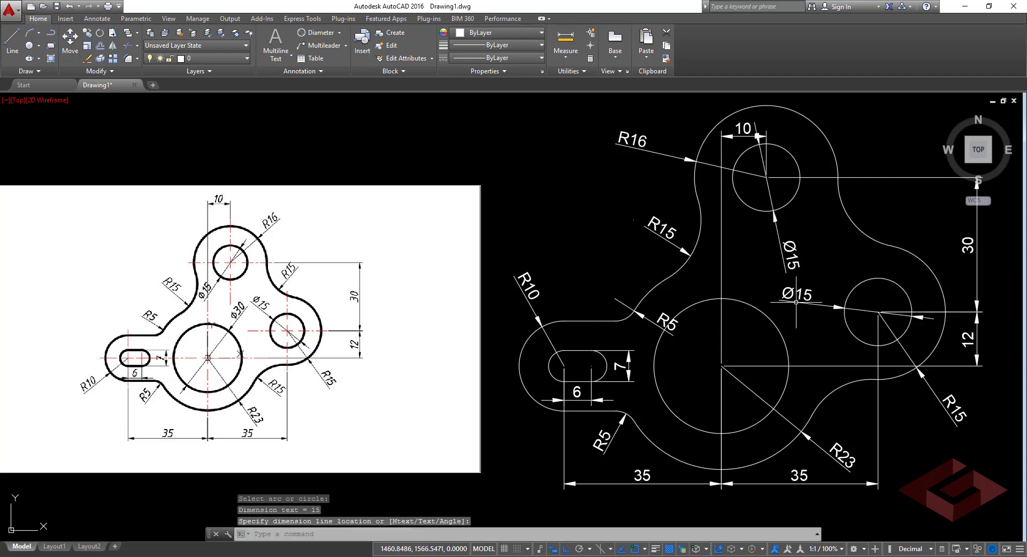
Step: Add a diameter dimension to the large central hole, placing its text just above the circle
{"action": "key", "text": "Return"}
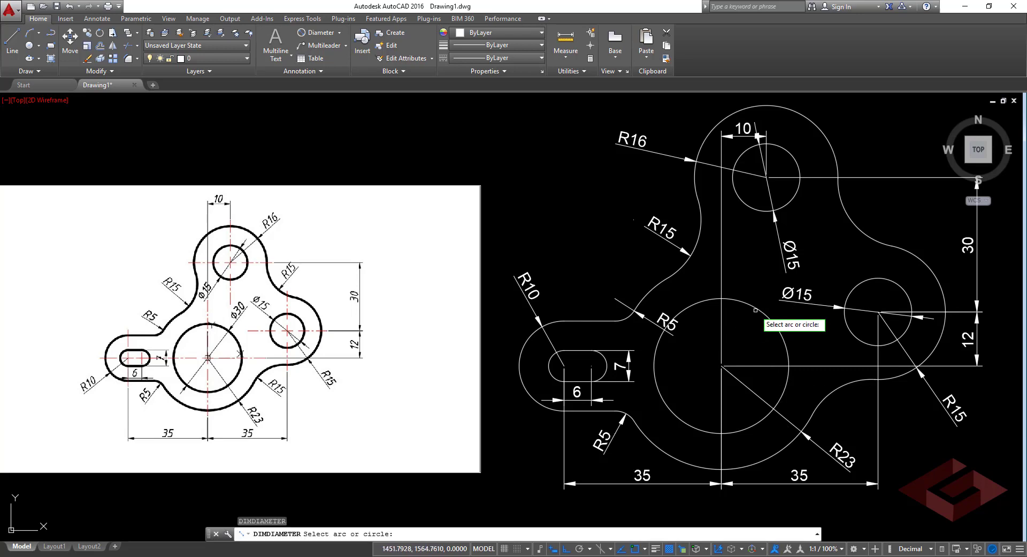
{"action": "left_click", "coordinate": [759, 312]}
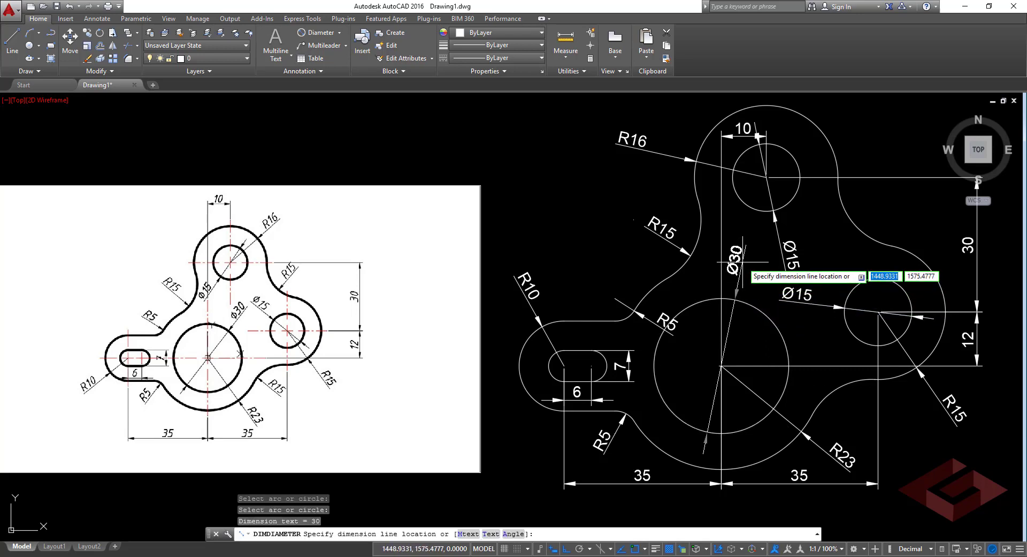
{"action": "left_click", "coordinate": [749, 284]}
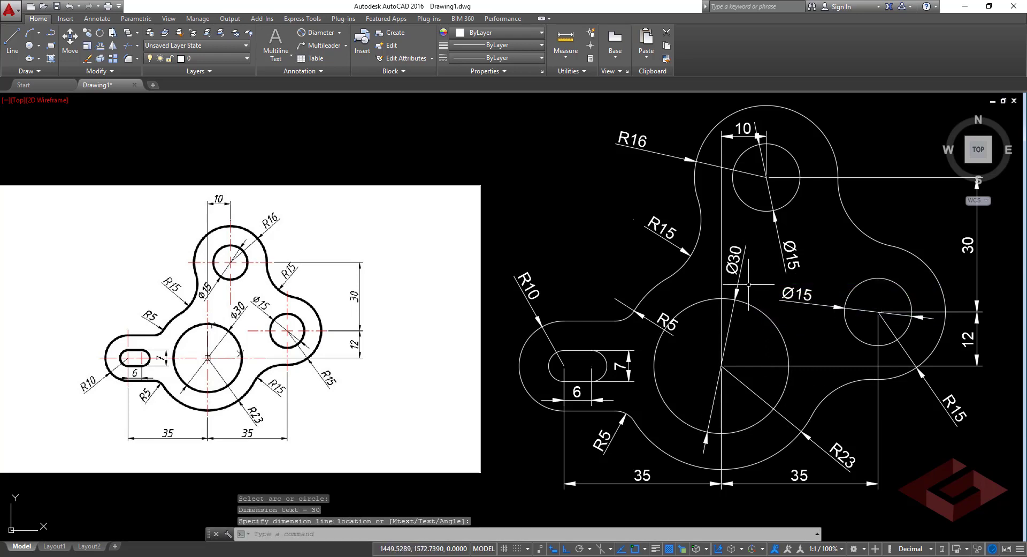
Step: Add a radius dimension to the concave arc between the upper and right-hand lobes, placing its text outside the outline
{"action": "left_click", "coordinate": [340, 33]}
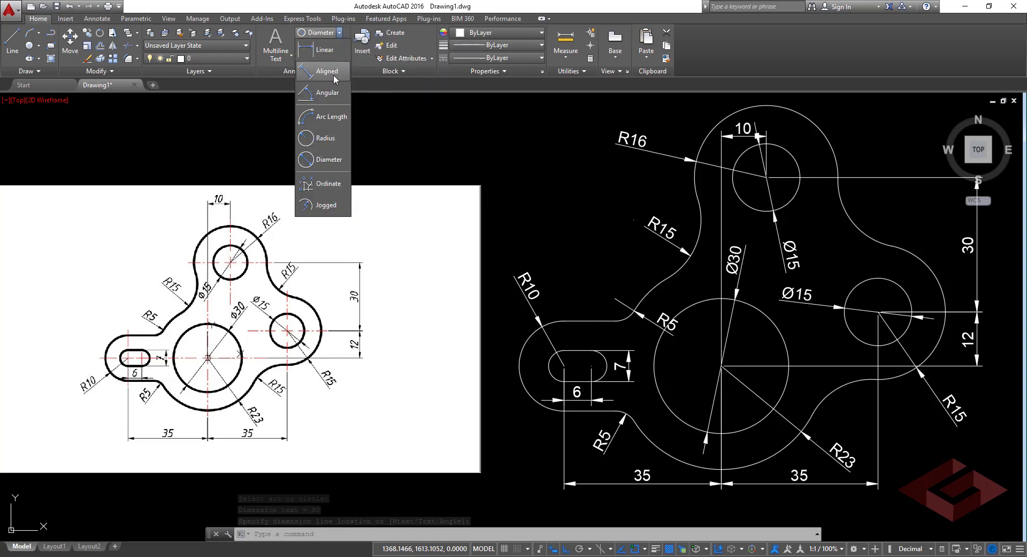
{"action": "left_click", "coordinate": [324, 140]}
{"action": "left_click", "coordinate": [859, 216]}
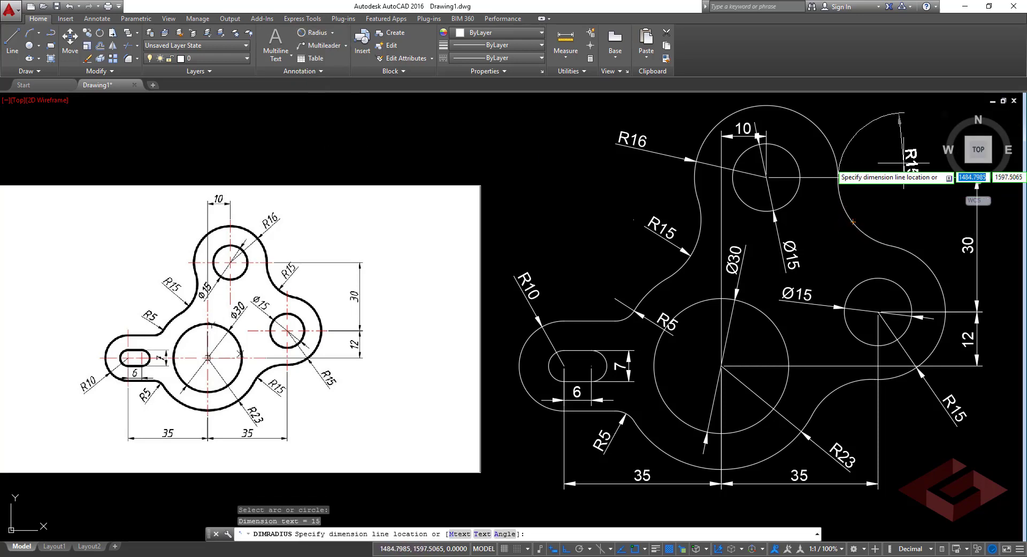
{"action": "left_click", "coordinate": [887, 195]}
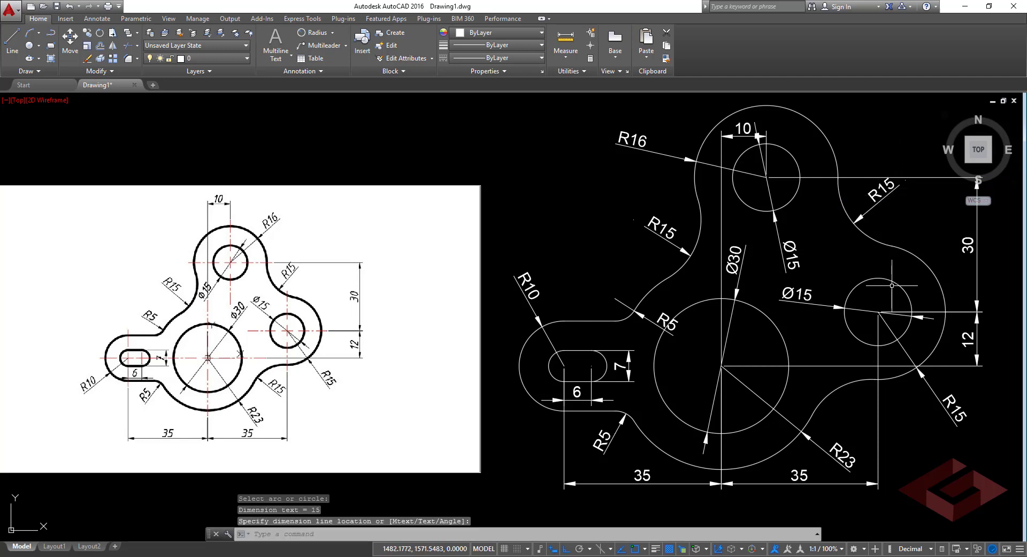